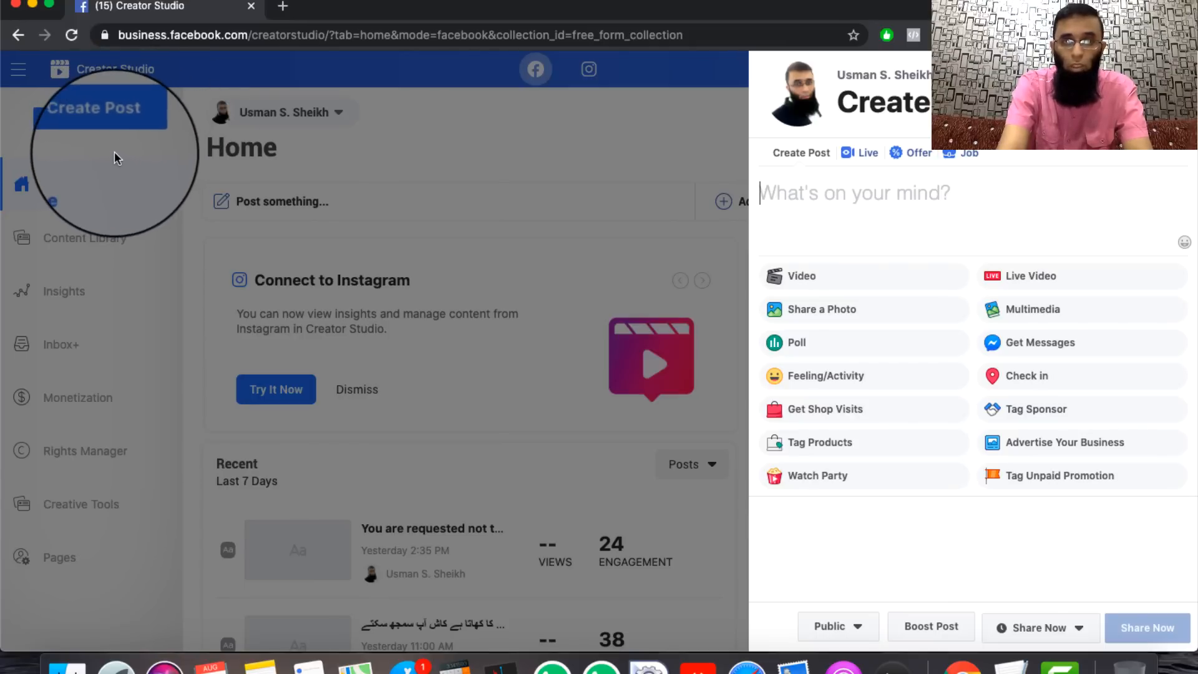
Open the News Feed Targeting options from the new post's audience setting.
left_click(926, 217)
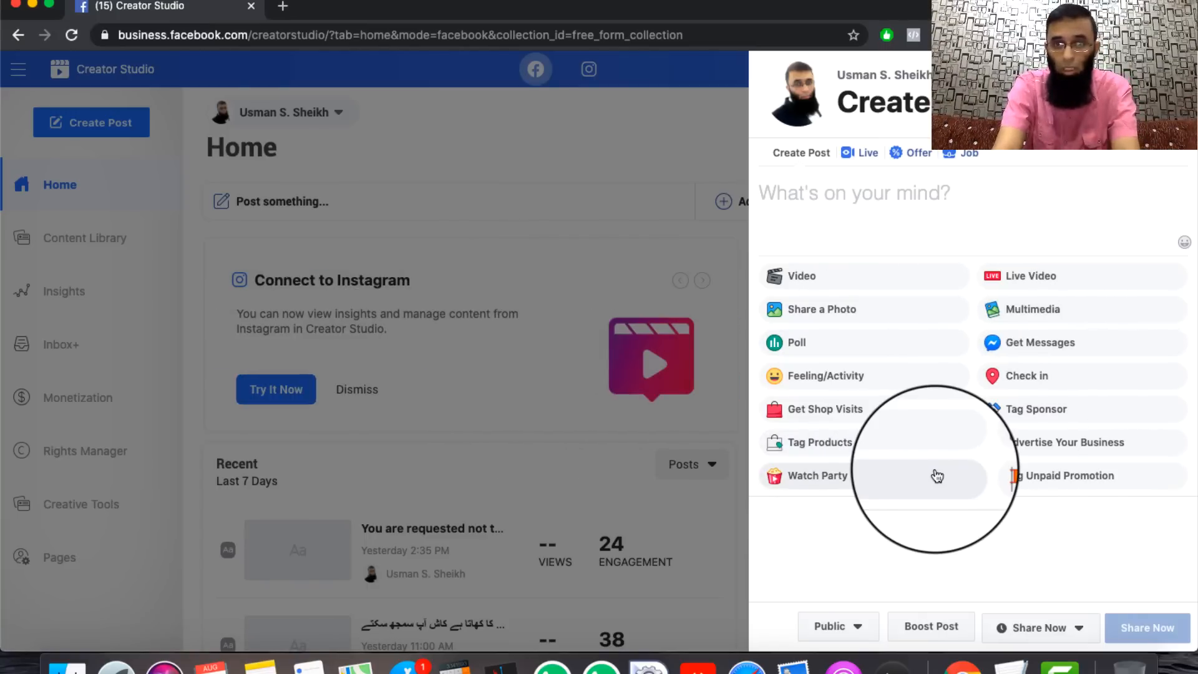
left_click(849, 637)
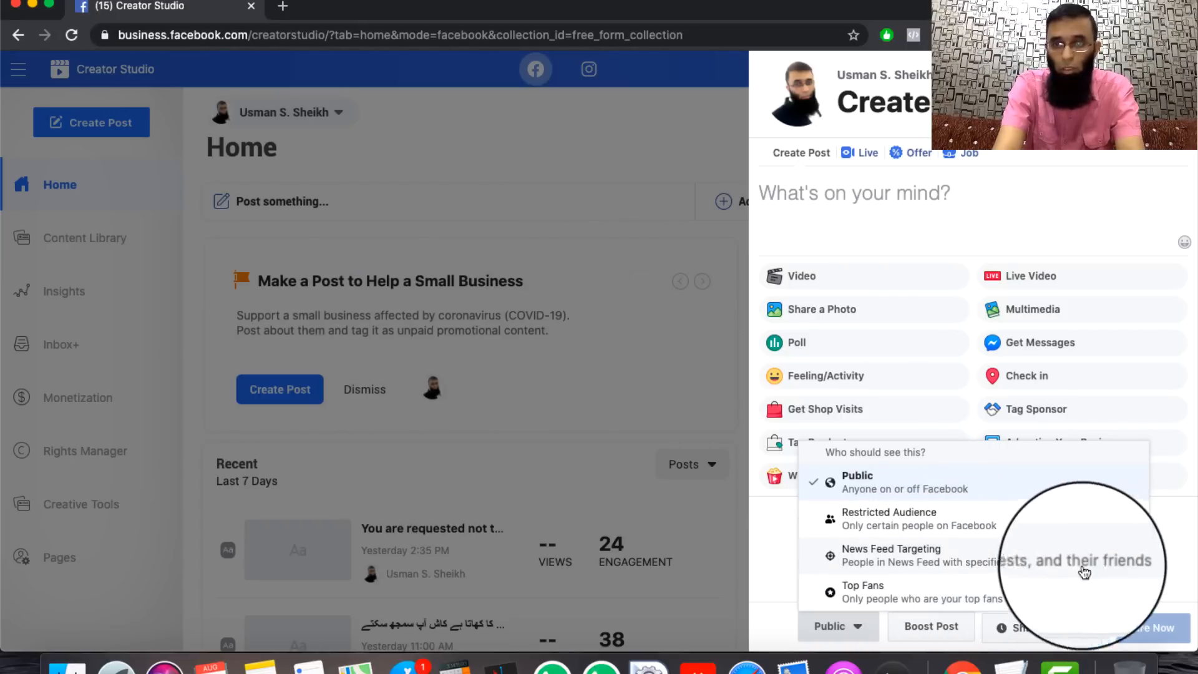
left_click(928, 550)
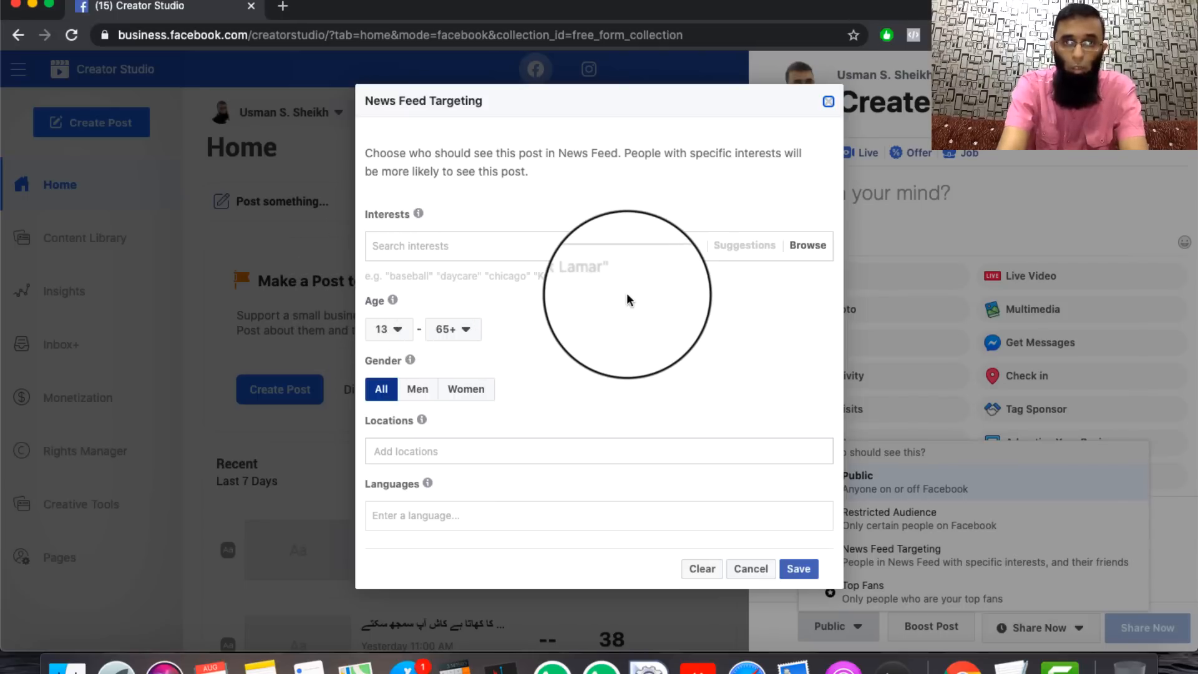
Add Digital marketing as a targeted interest for the post.
left_click(516, 243)
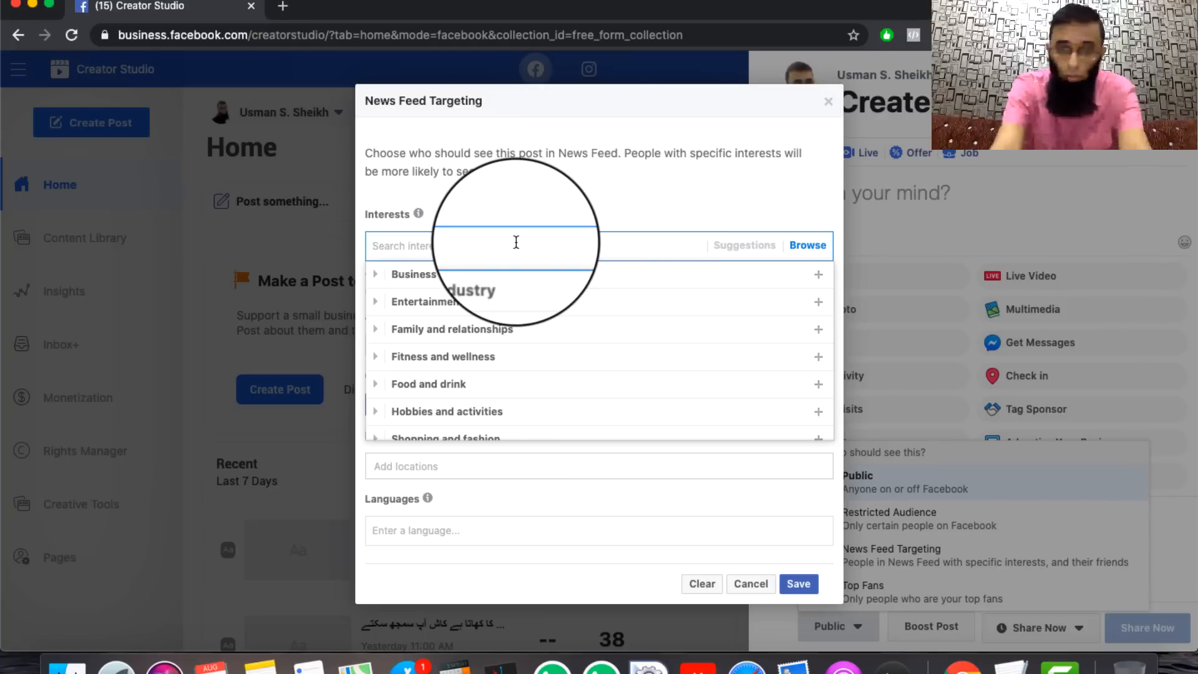
type("digital")
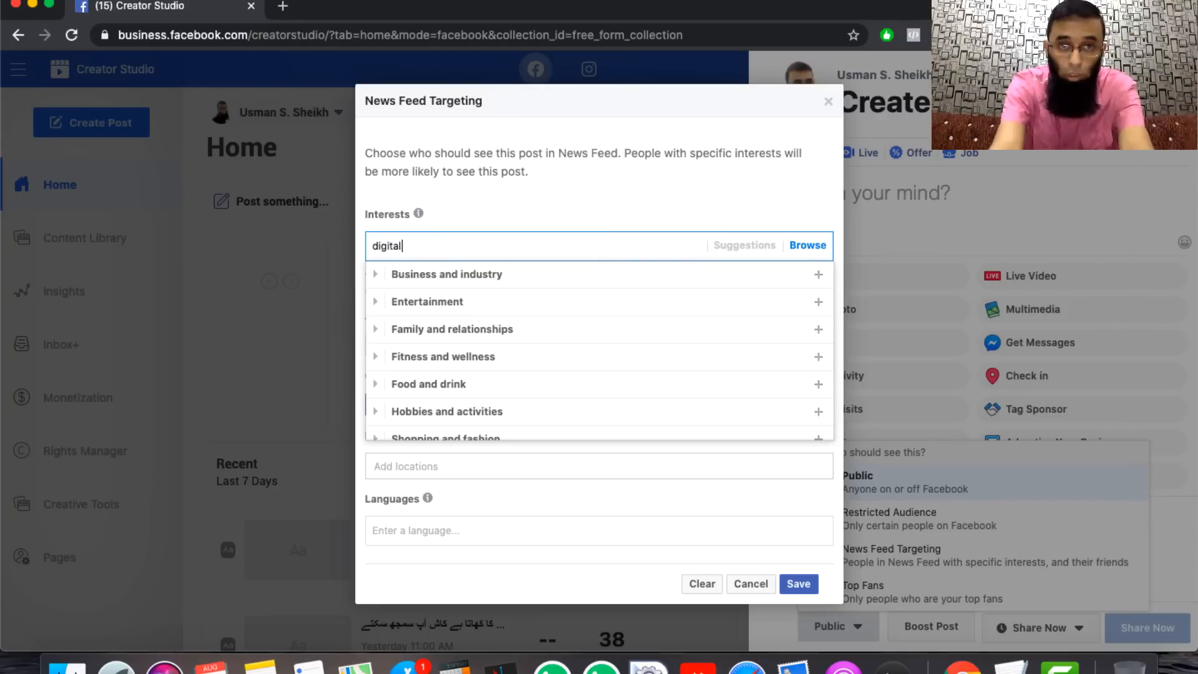
type(" marketing")
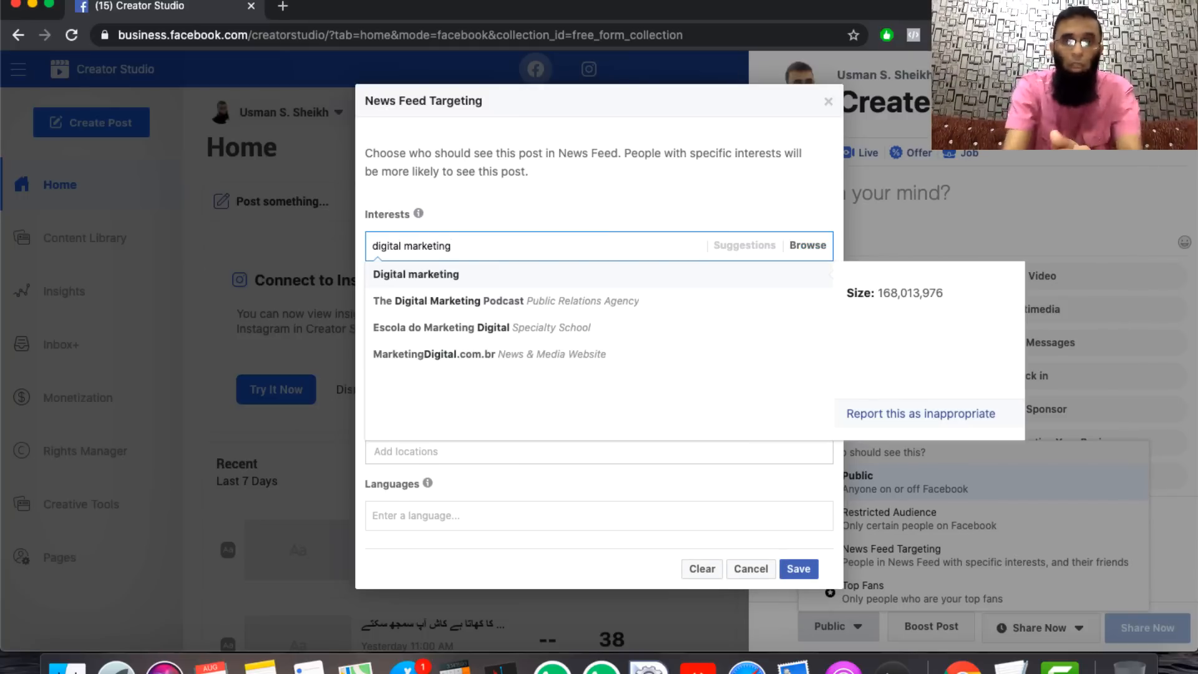
left_click(429, 275)
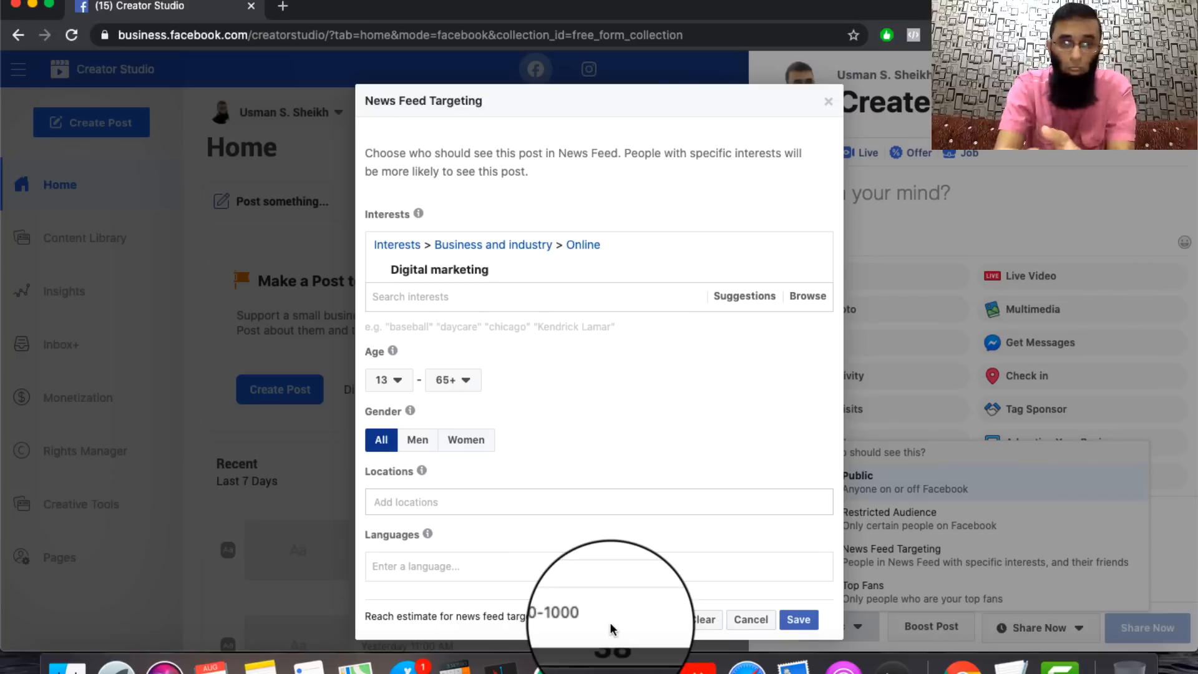
Set the targeted age range to 18–36.
left_click(397, 382)
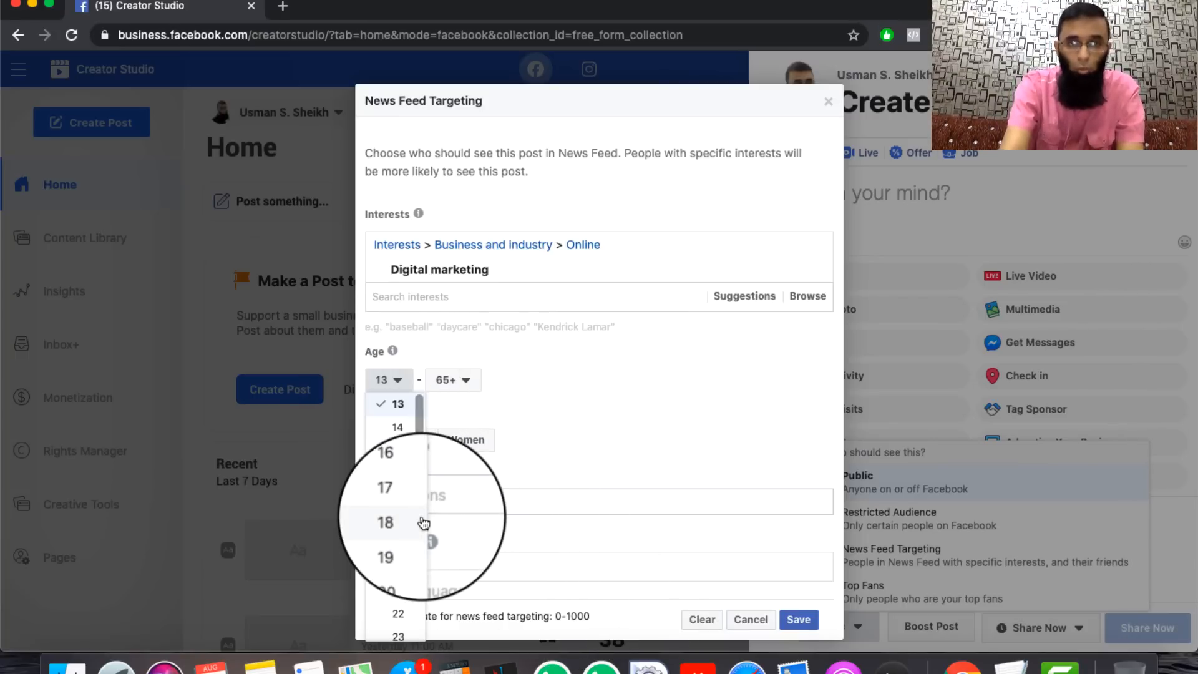
left_click(407, 521)
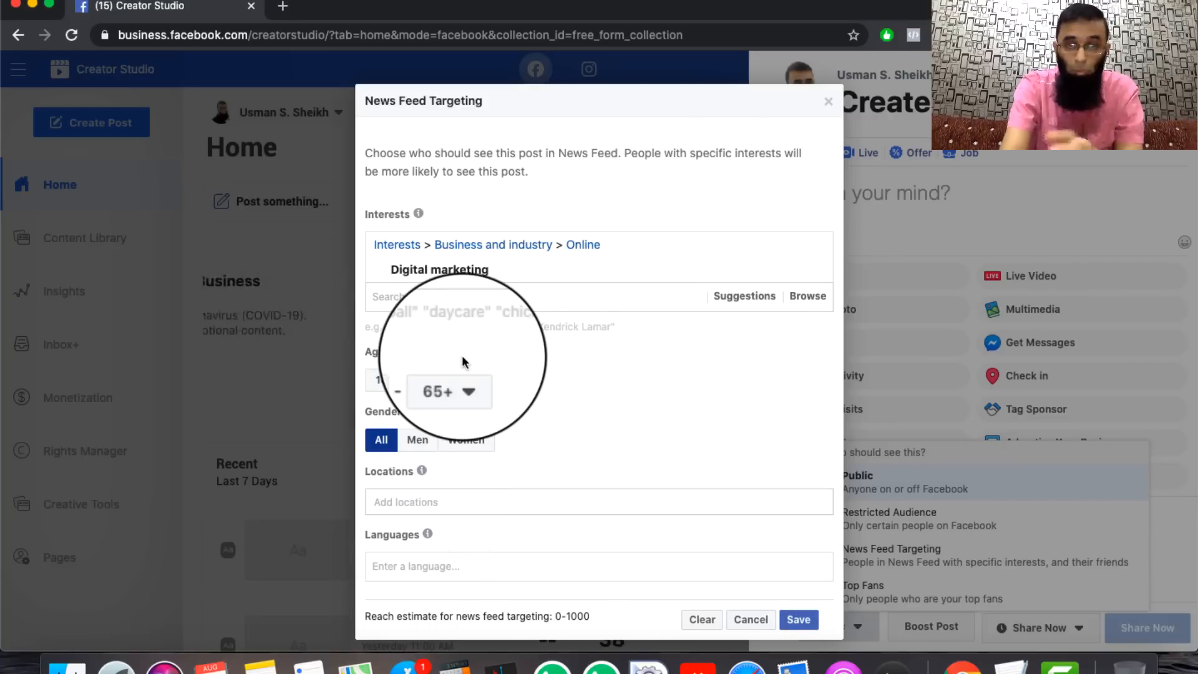
left_click(472, 382)
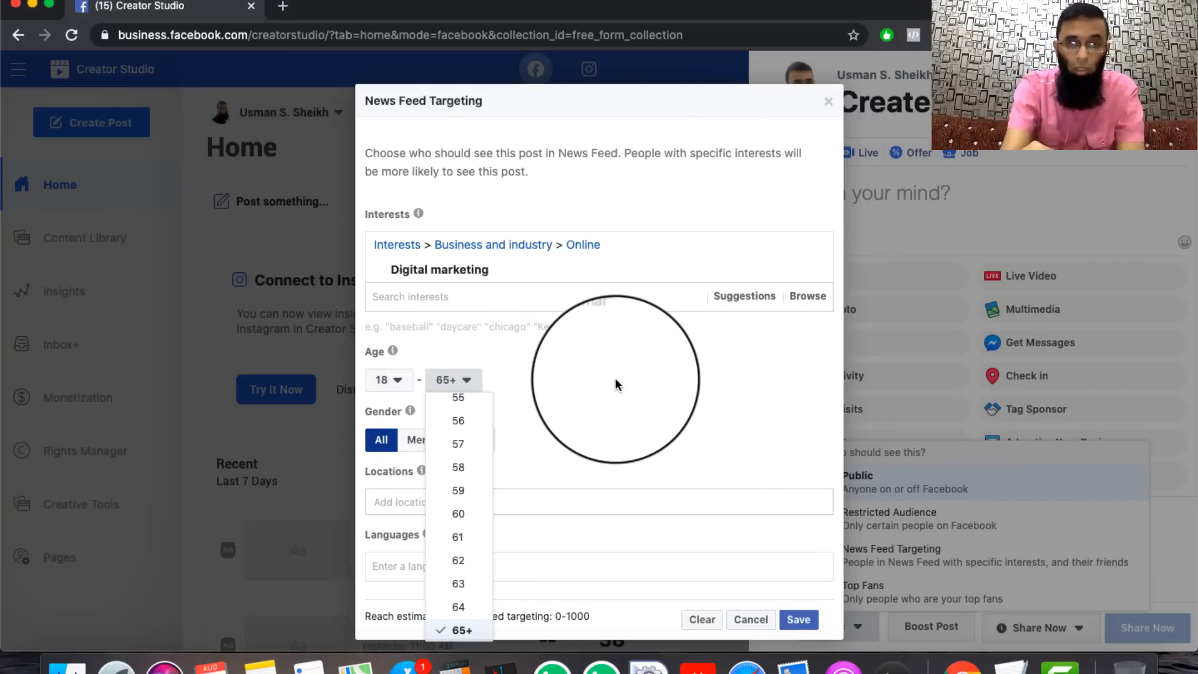
scroll(615, 377, "down", 1)
scroll(454, 477, "up", 5)
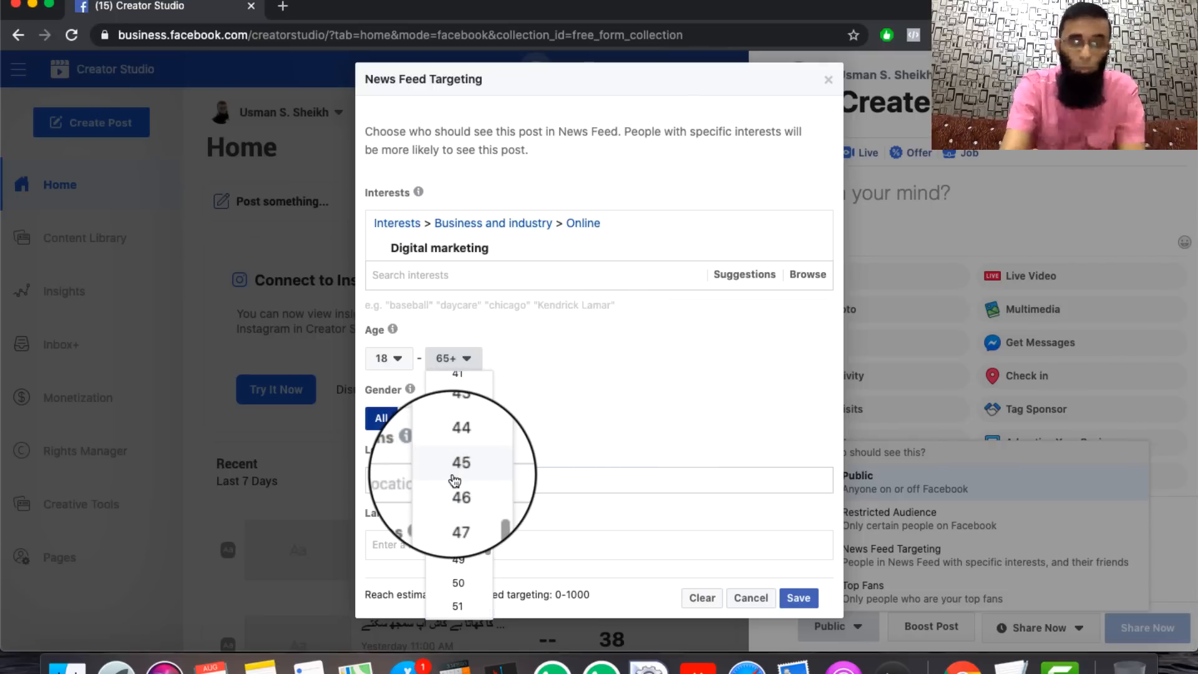
scroll(454, 479, "down", 3)
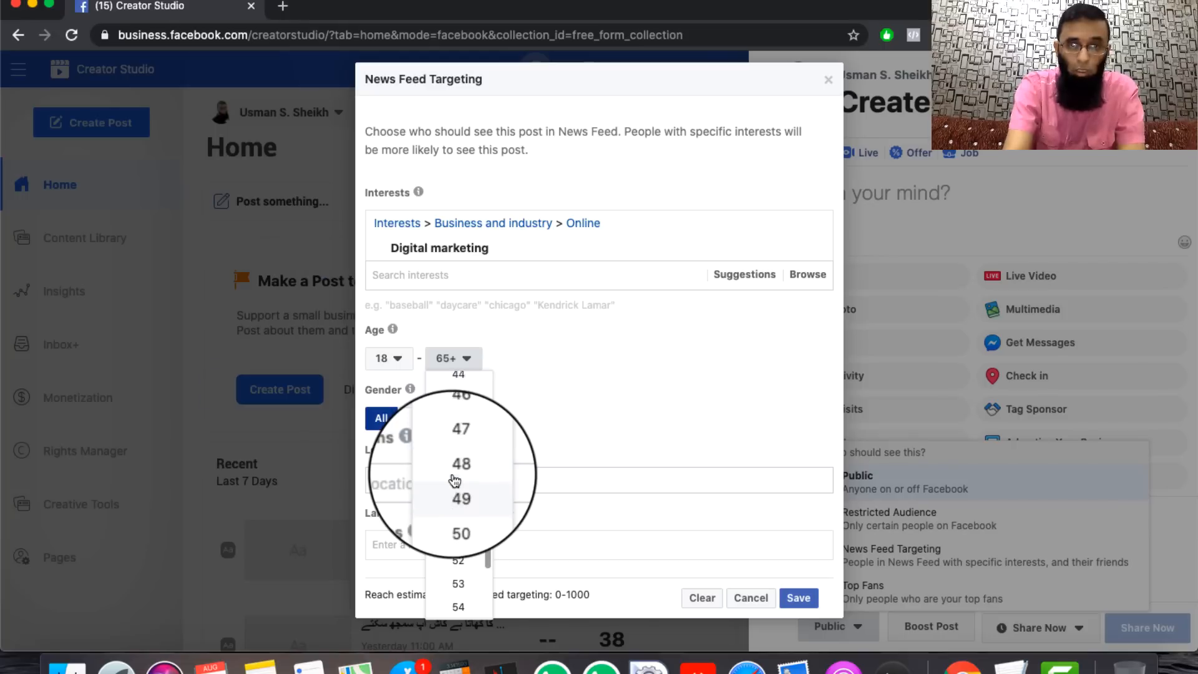
scroll(454, 479, "up", 5)
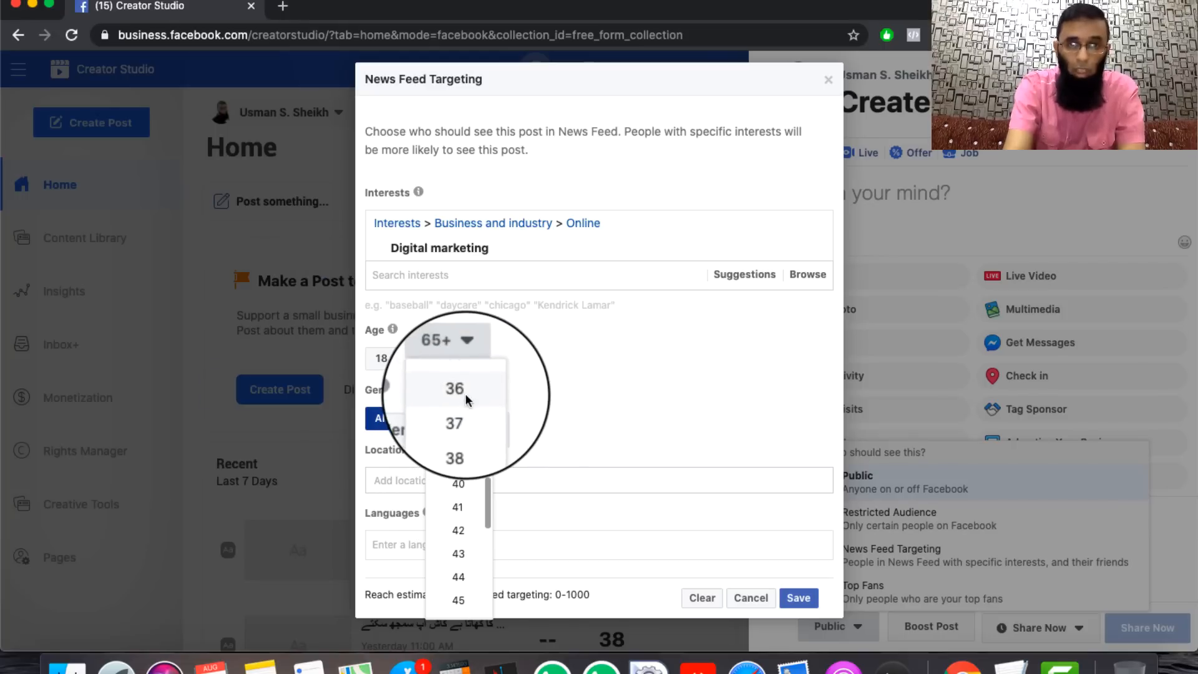
left_click(466, 393)
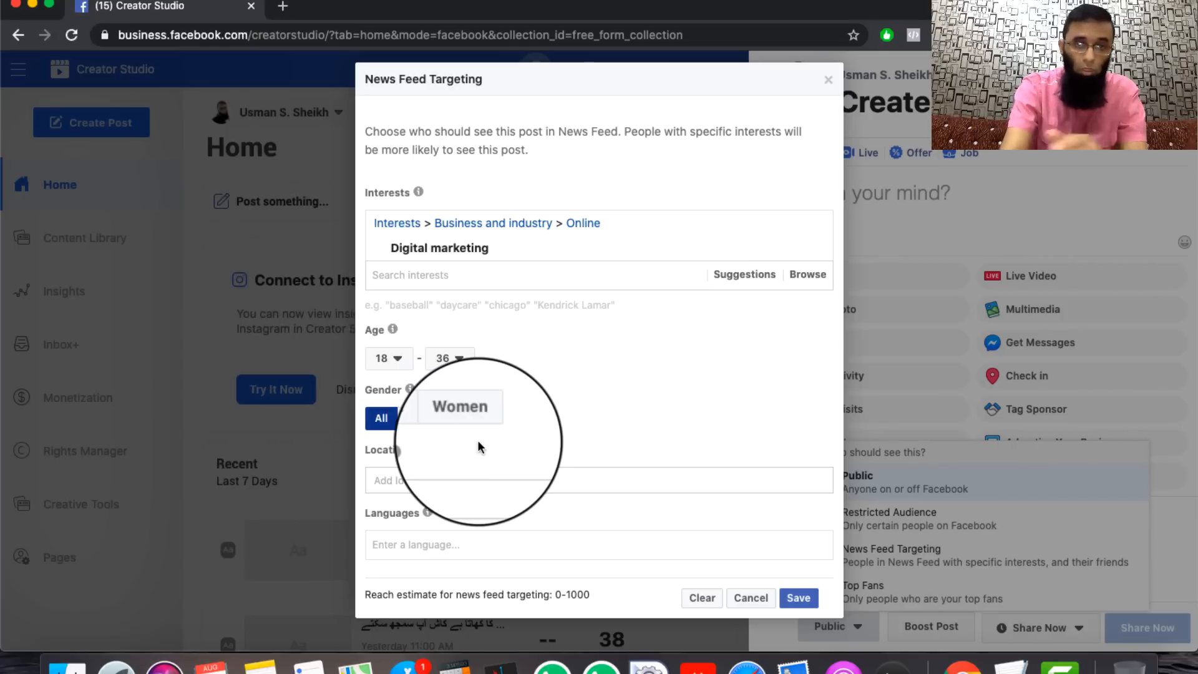
Add the city Karachi, Sindh, Pakistan to the targeted locations.
mouse_move(422, 449)
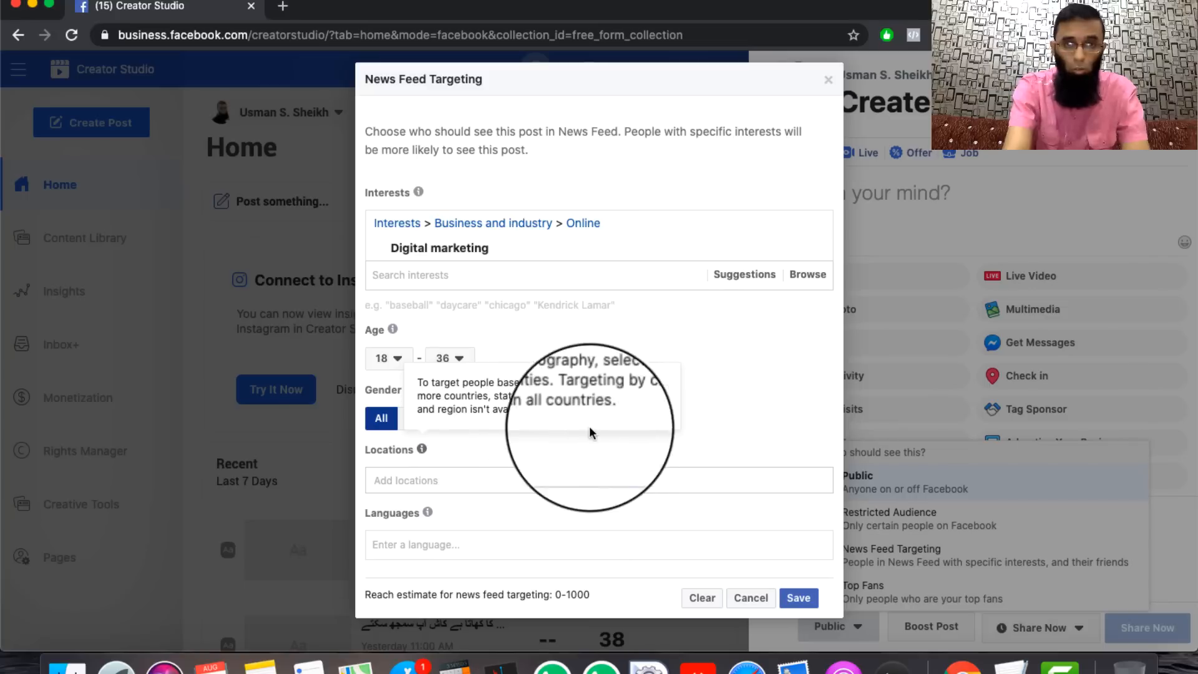
left_click(437, 480)
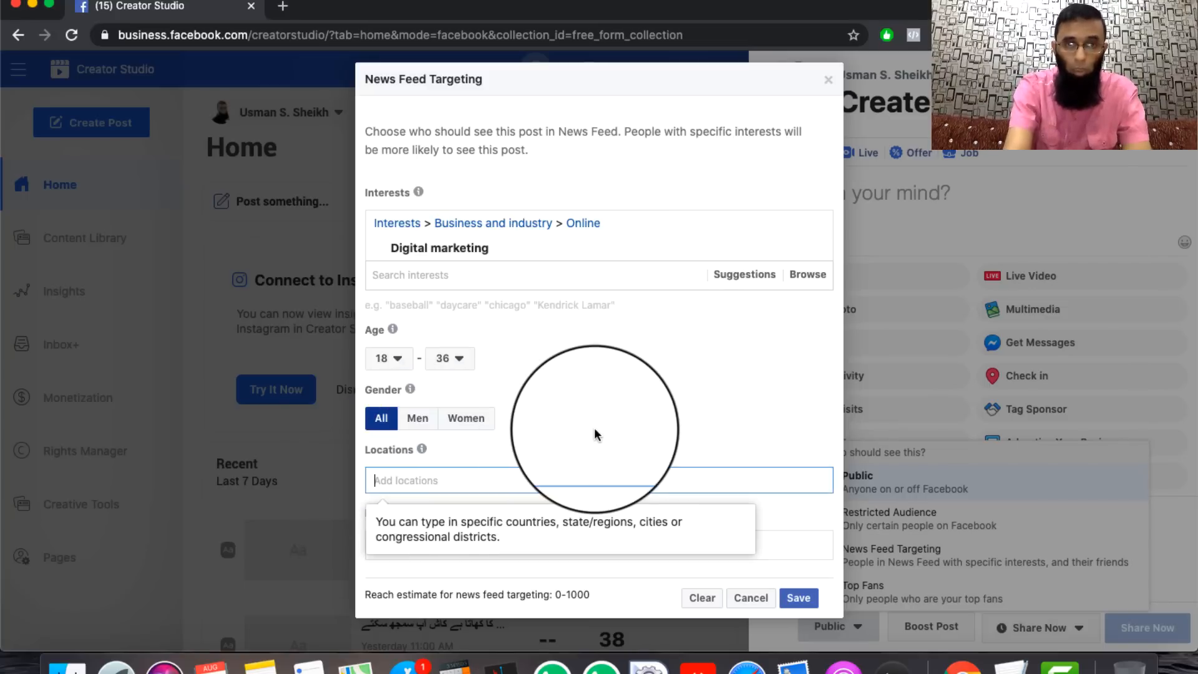
left_click(707, 425)
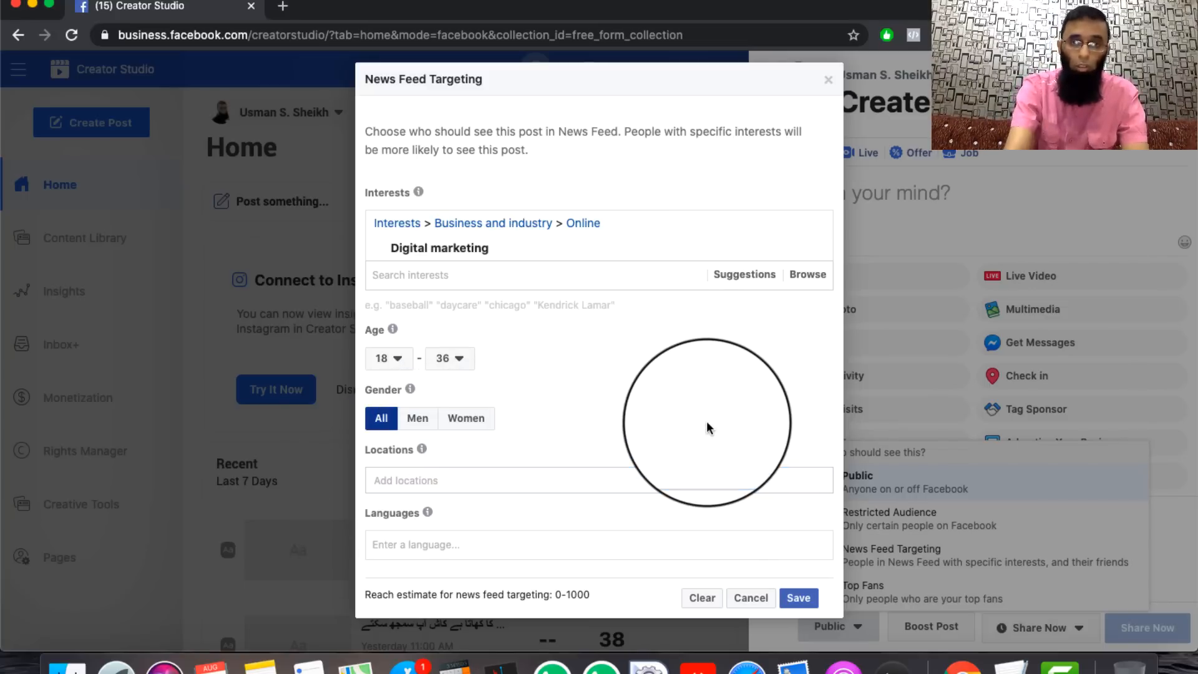
mouse_move(422, 449)
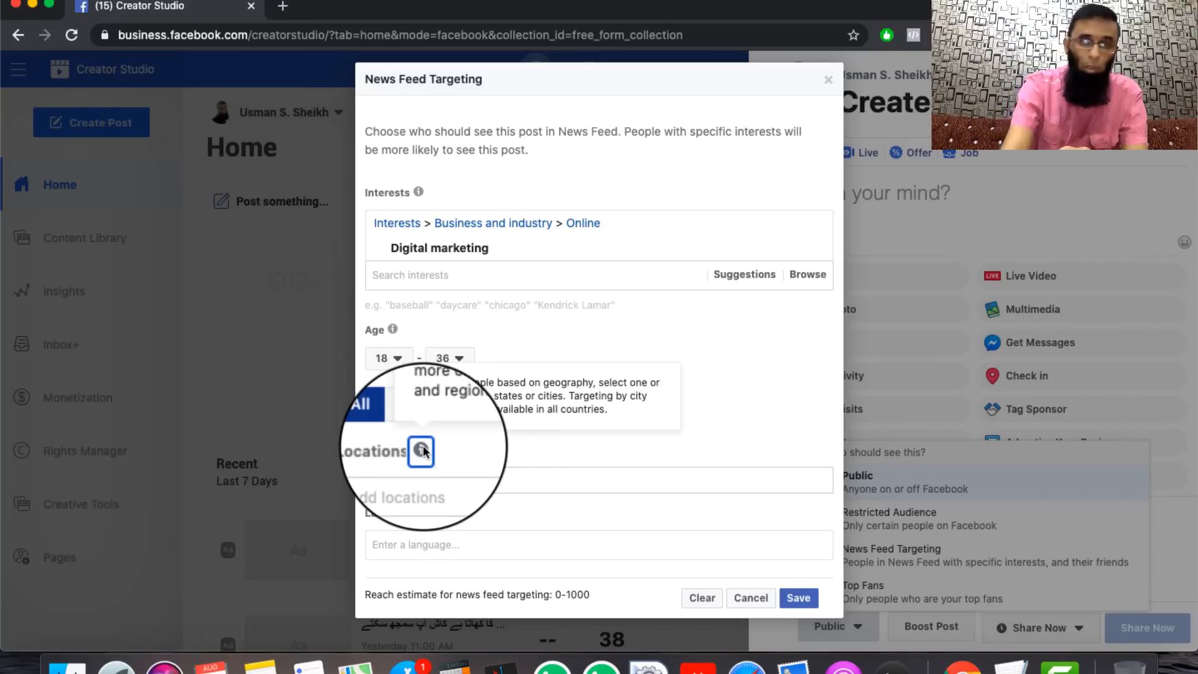
left_click(452, 484)
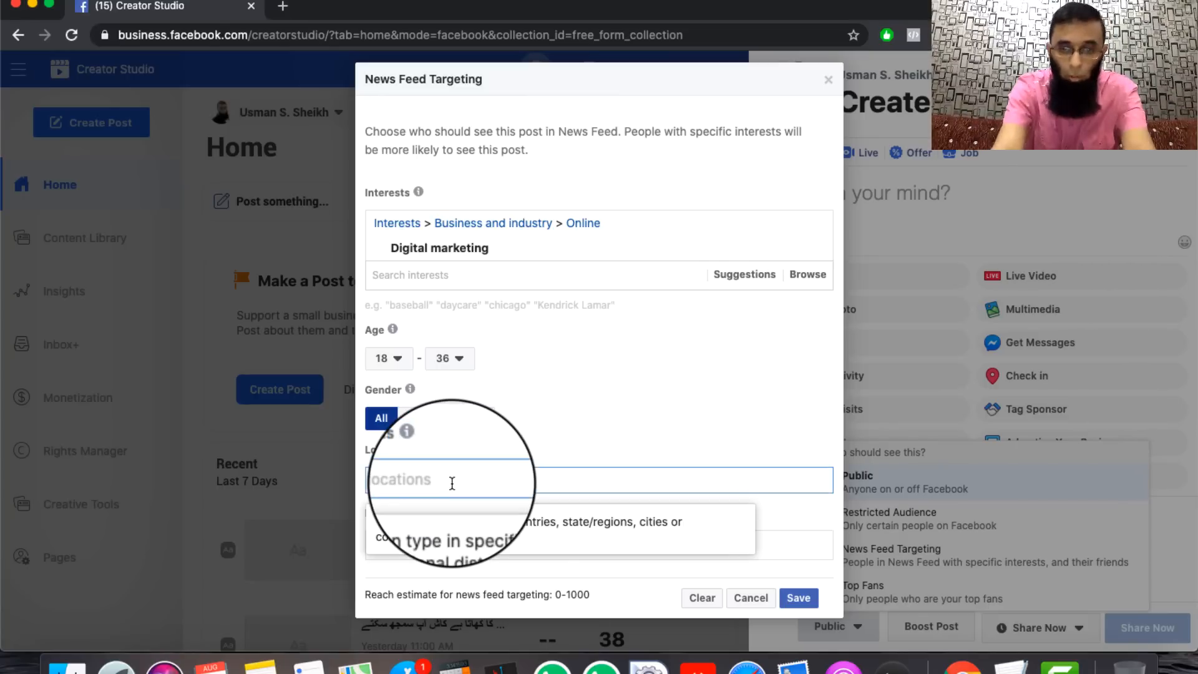
type("Karachi")
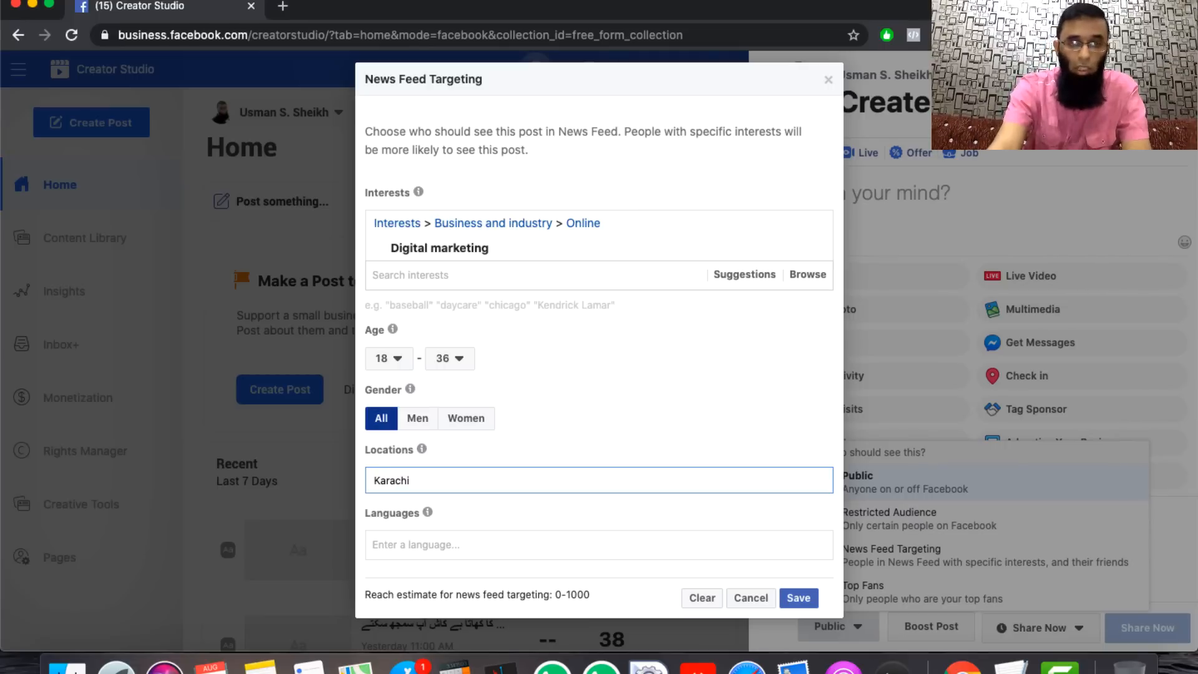
mouse_move(431, 509)
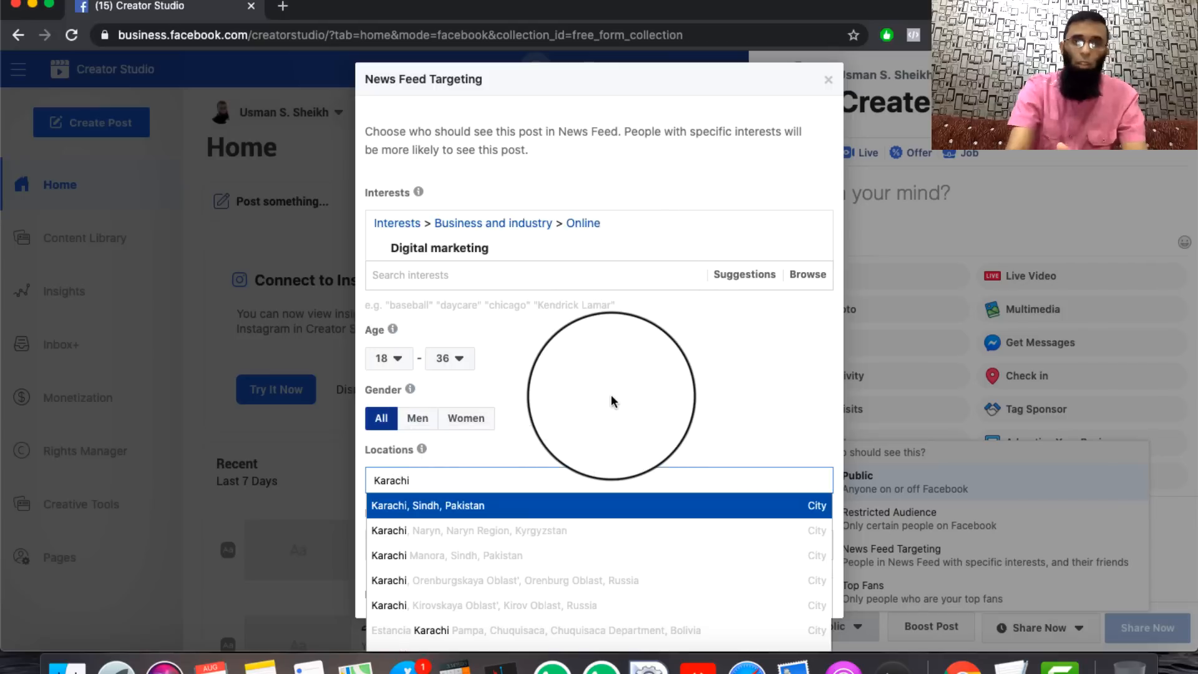
left_click(453, 515)
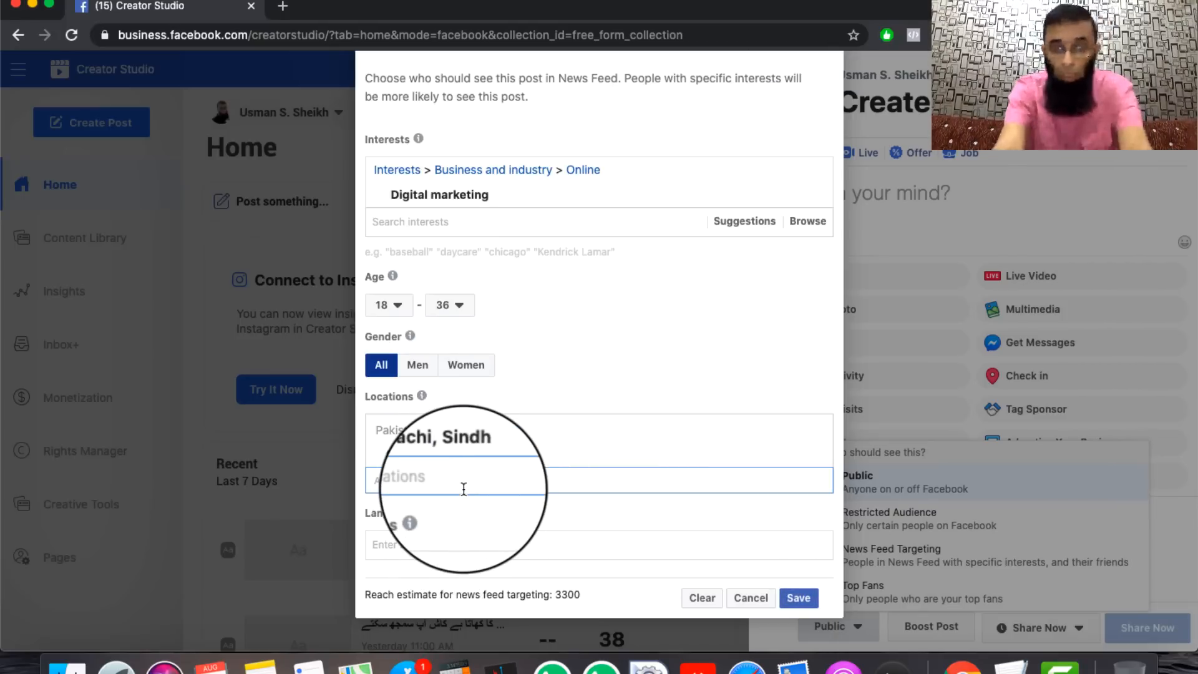
Add the city Dhaka, Dhaka Division, Bangladesh to the targeted locations.
type("dhan")
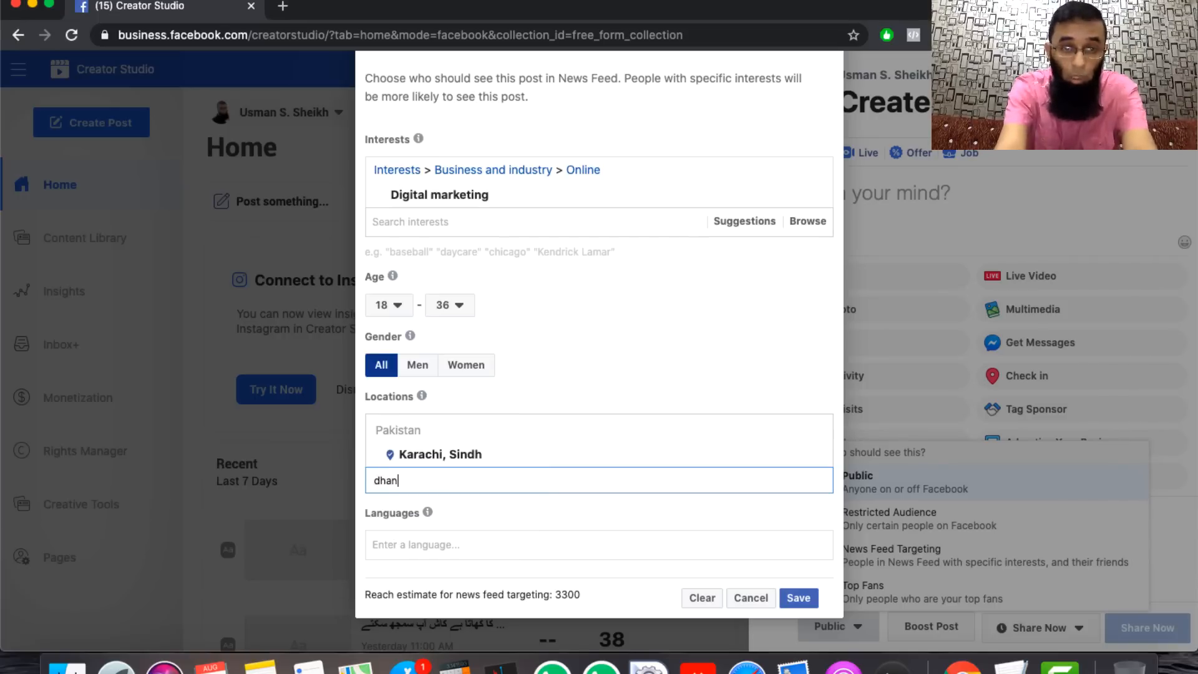
key("BackSpace")
type("ka")
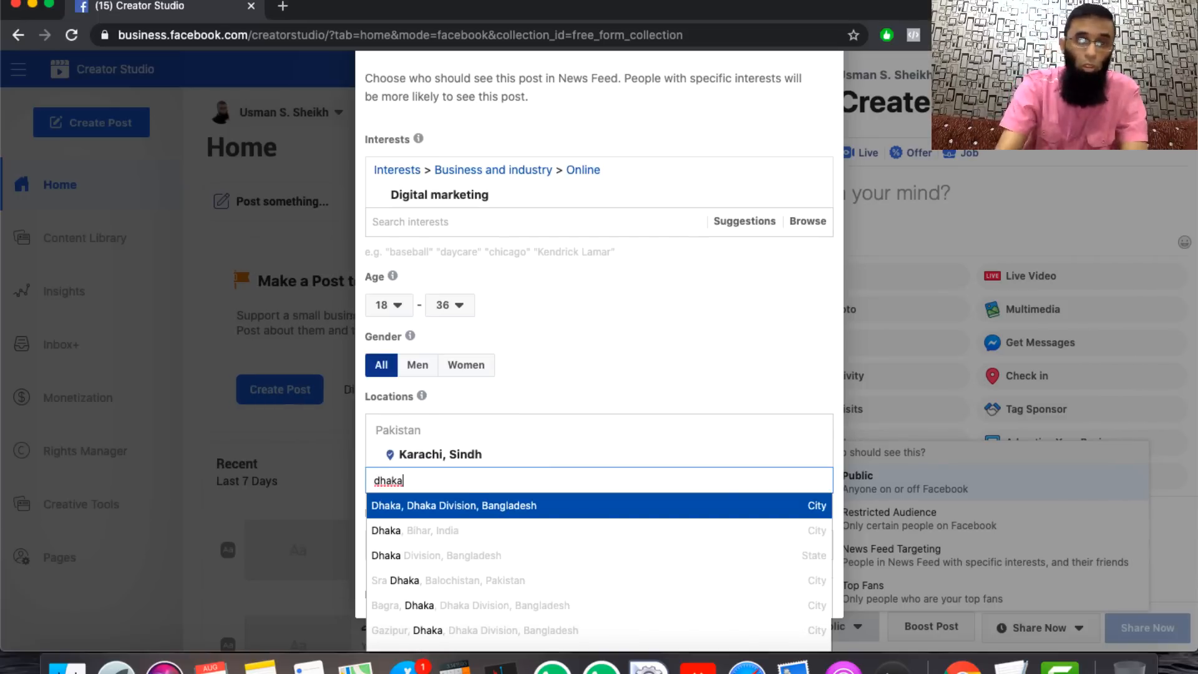
left_click(471, 505)
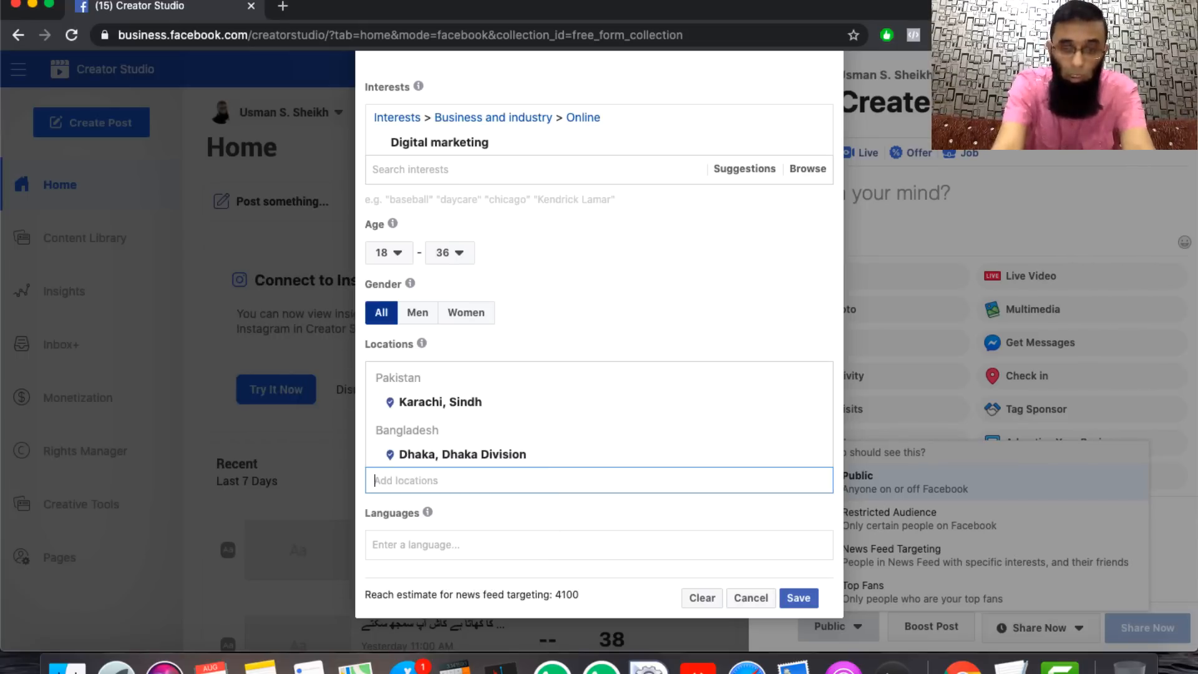
Search the locations for "lakh" and add the city Lucknow, Uttar Pradesh, India.
type("lakhnow")
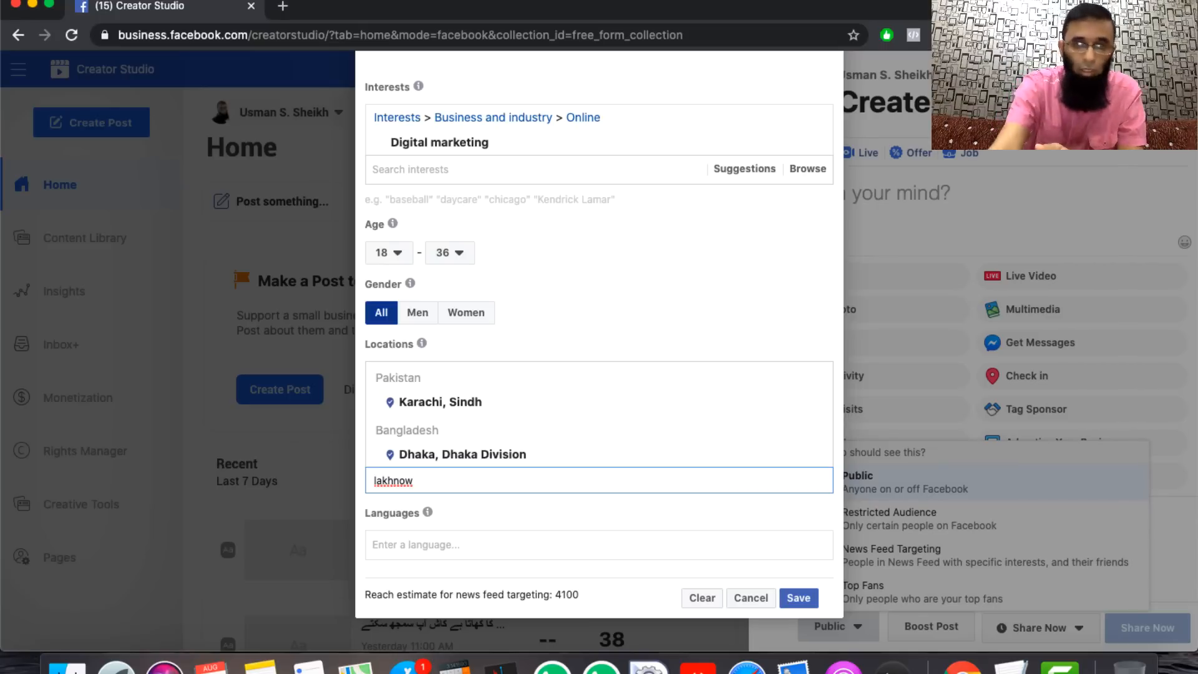
key("BackSpace")
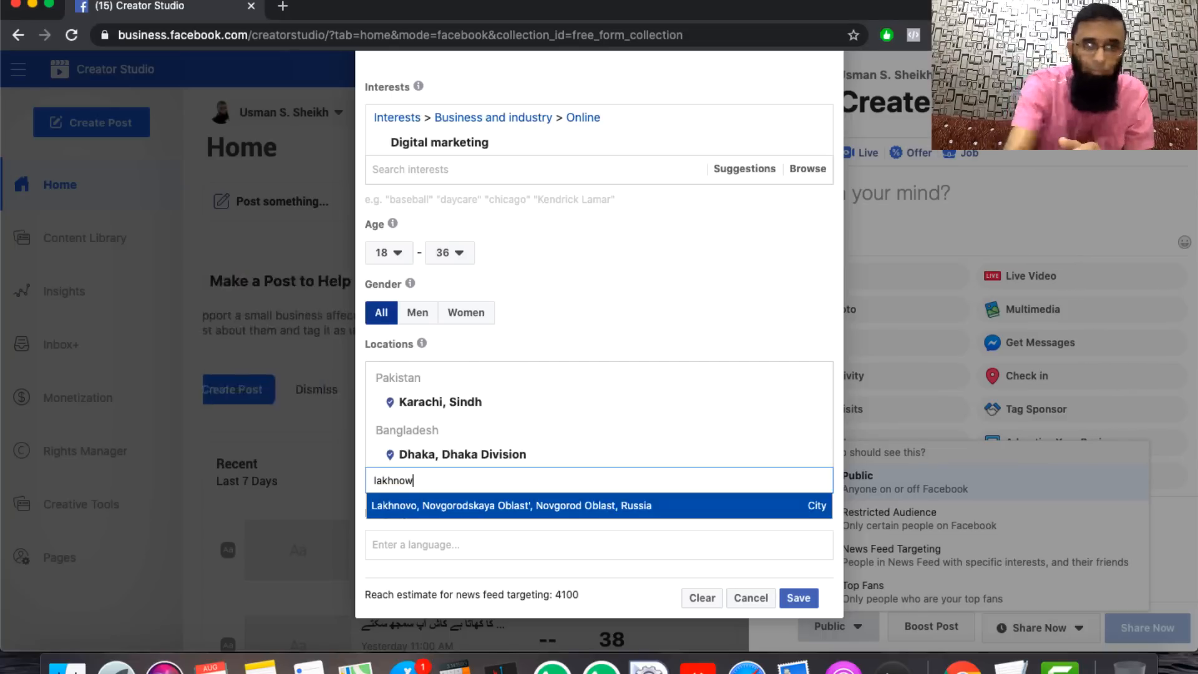
type("w")
key("BackSpace")
key("BackSpace")
key("BackSpace")
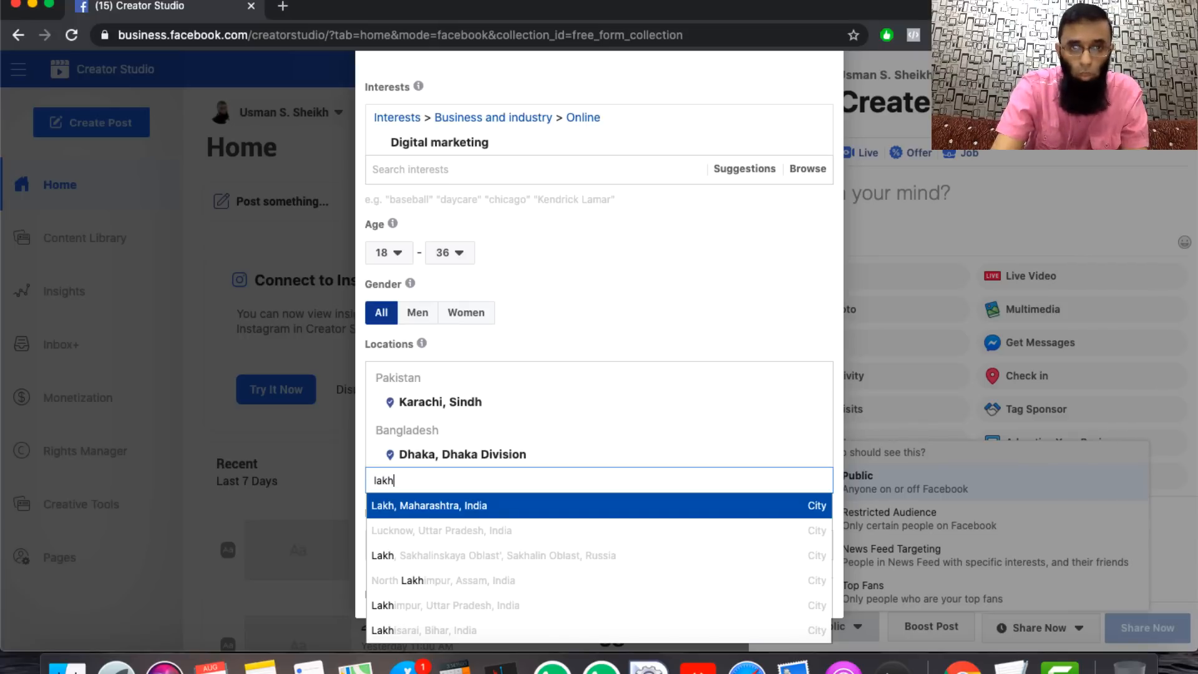
left_click(453, 537)
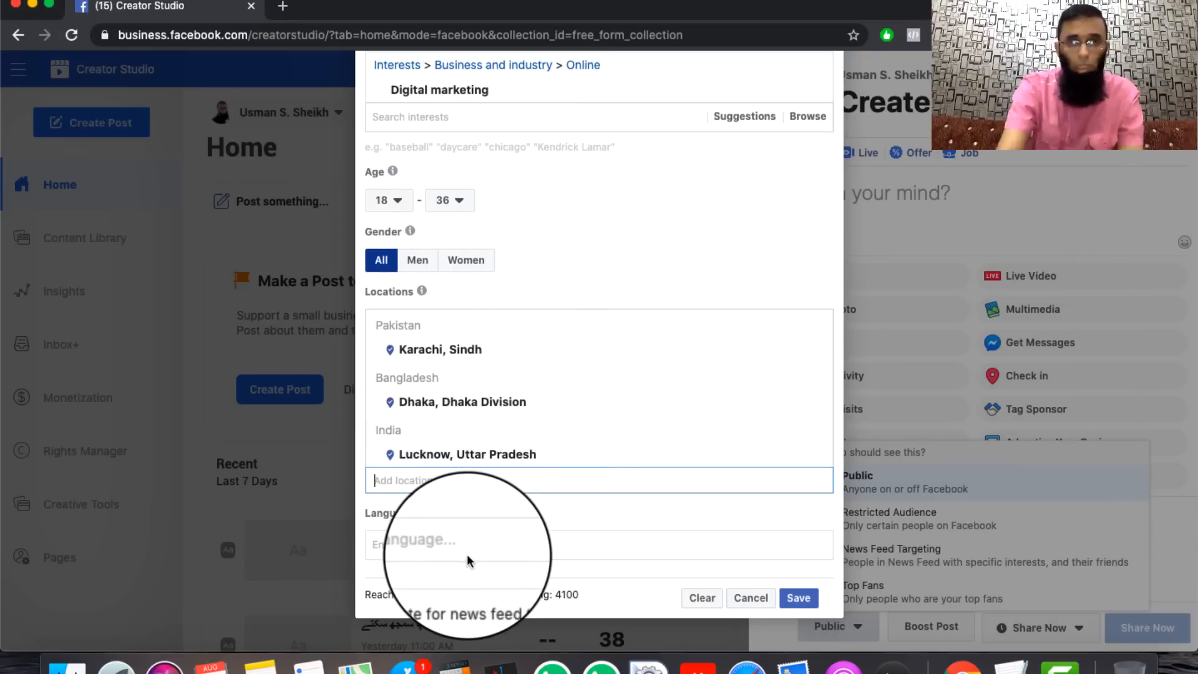
Add English (US) as a targeted language.
left_click(480, 541)
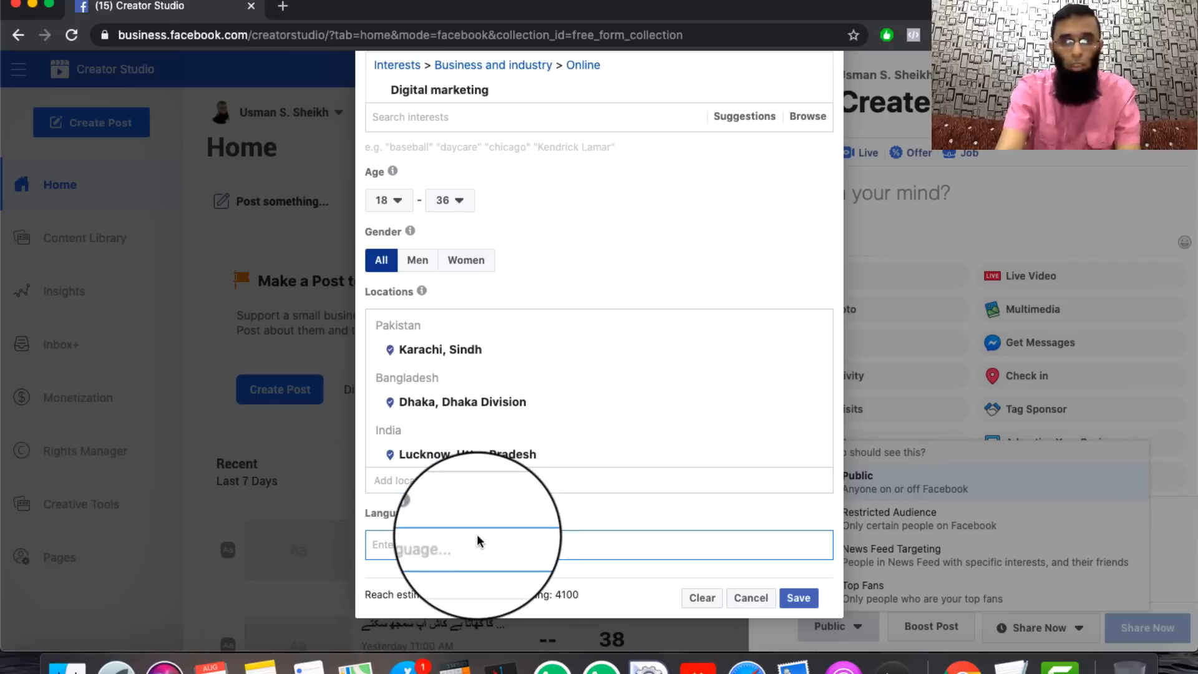
type("engli")
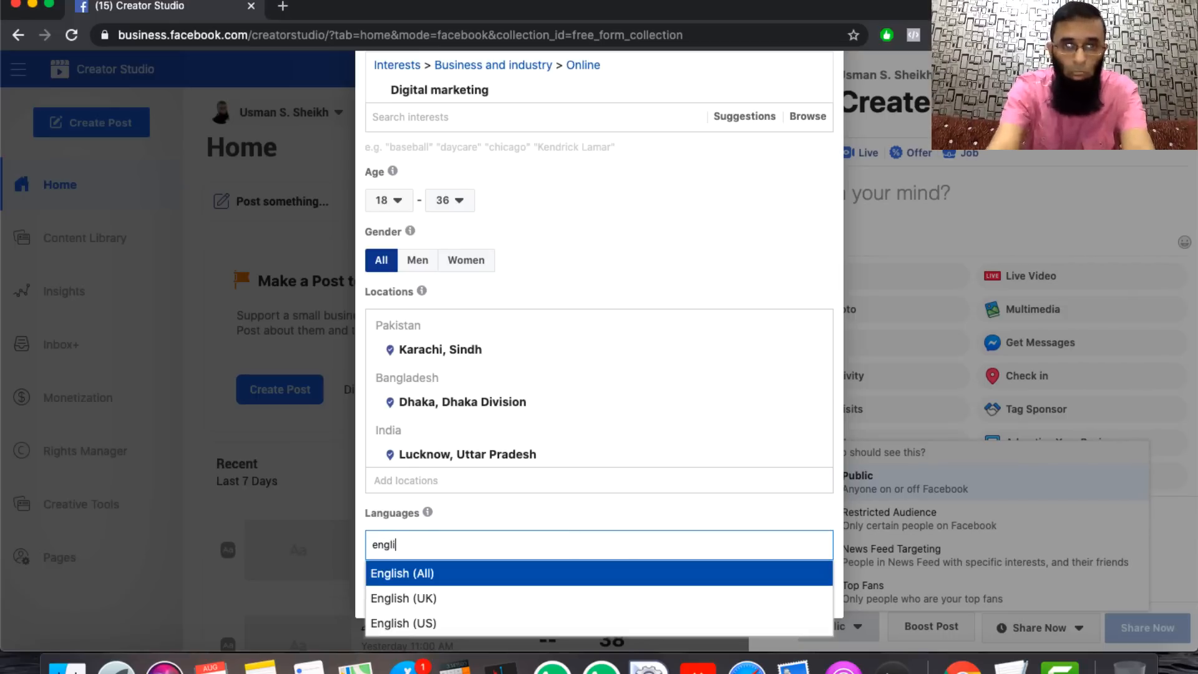
key("Down")
key("Down")
key("Return")
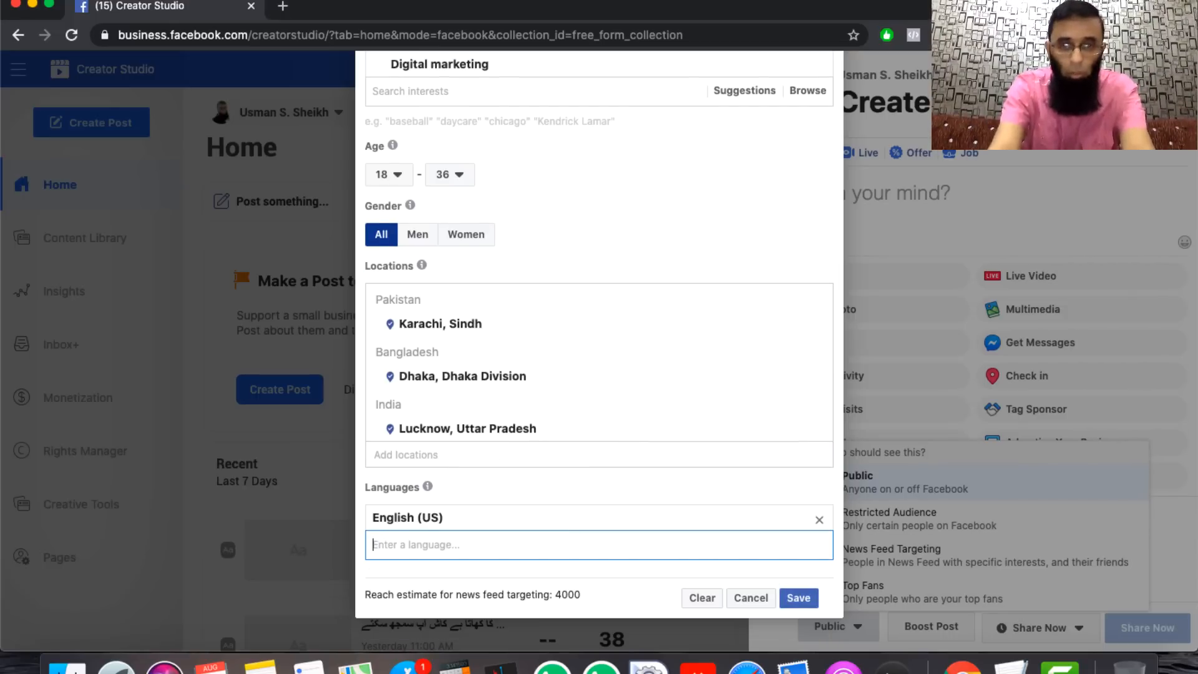
Add Urdu, Hindi and Bengali as targeted languages and save the News Feed Targeting settings.
type("urdu")
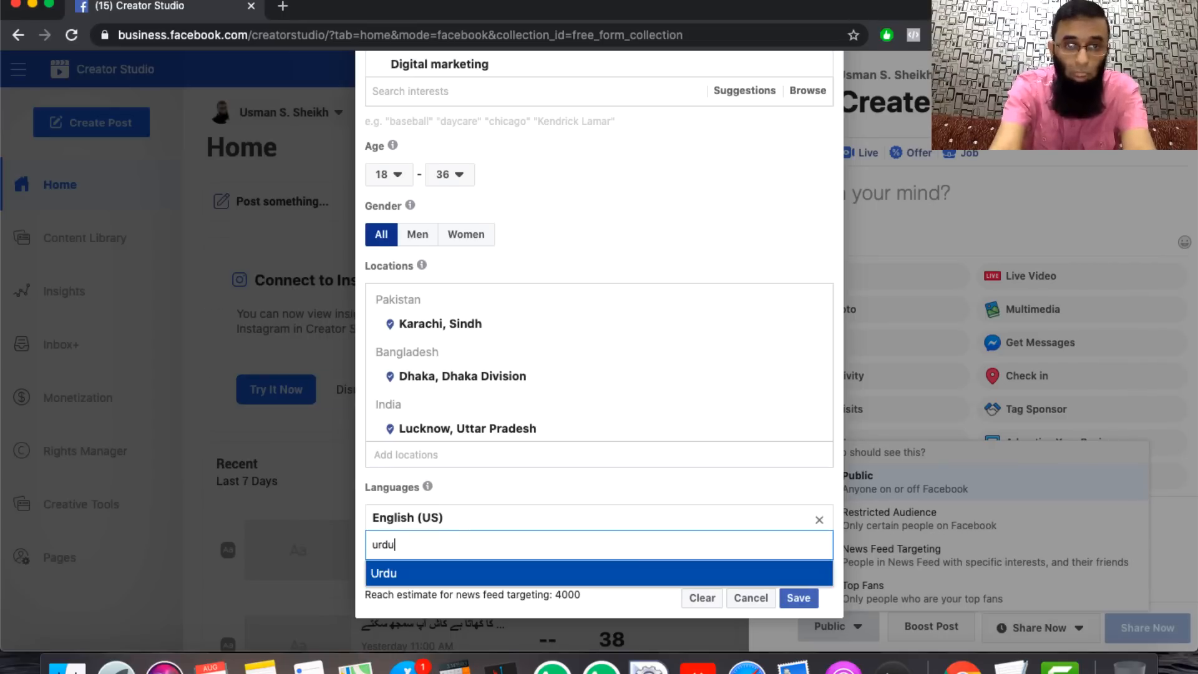
key("Return")
type("hindi")
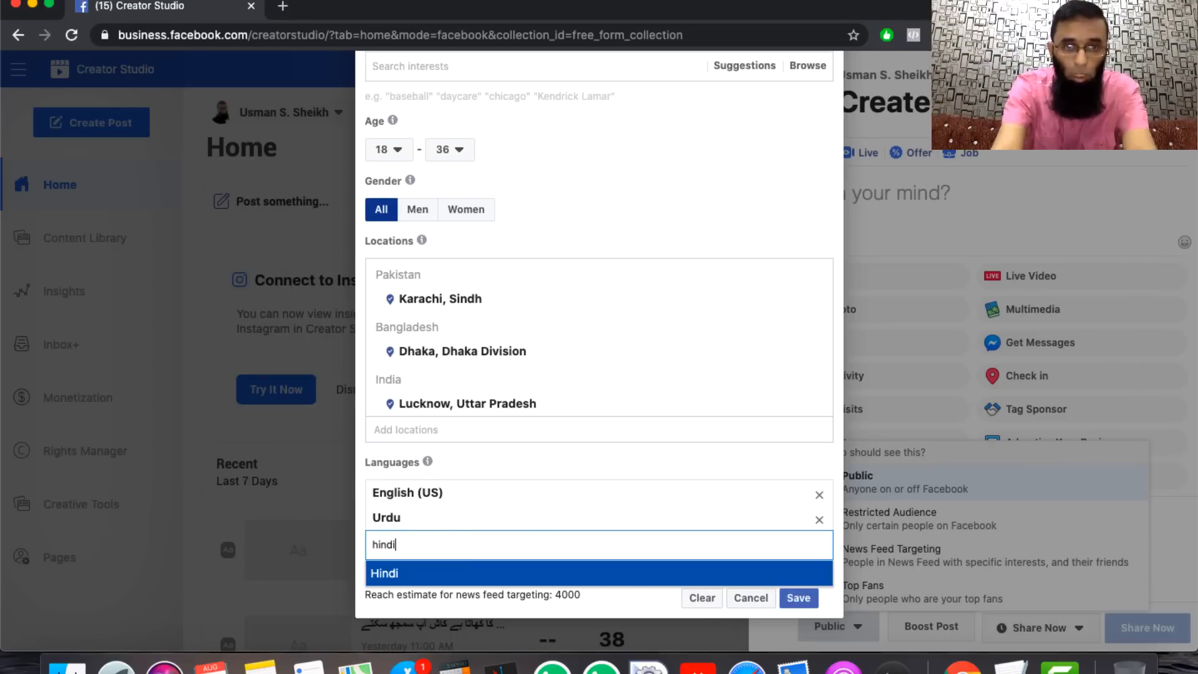
key("Return")
type("beng")
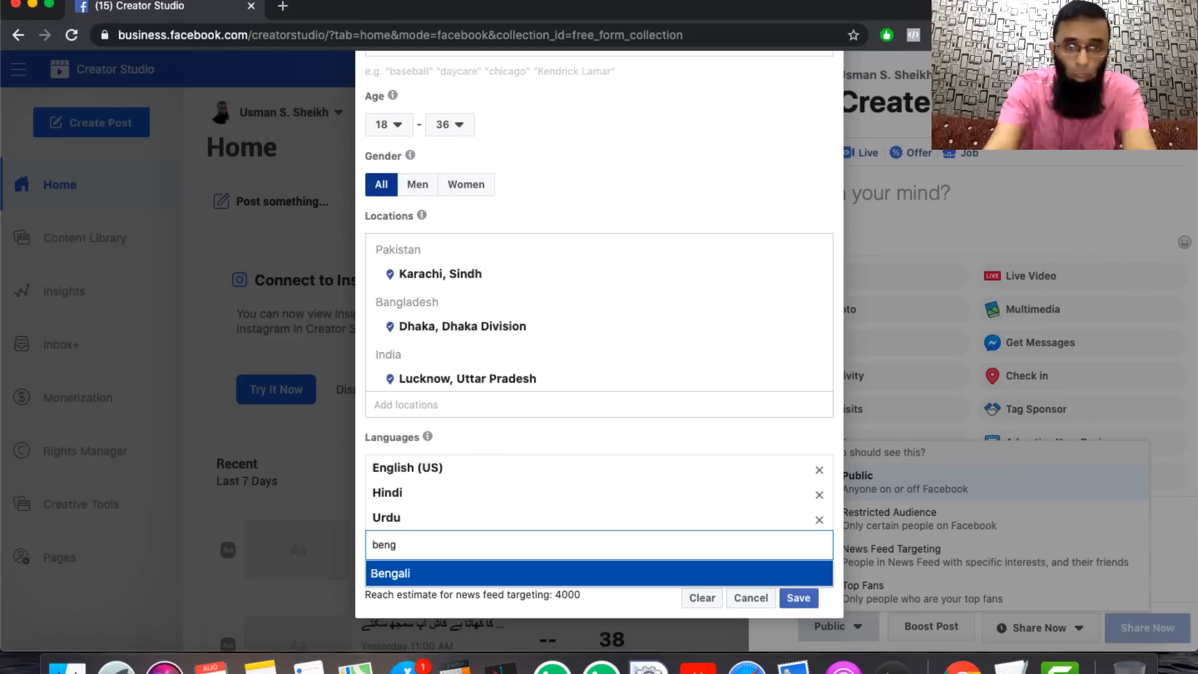
key("Return")
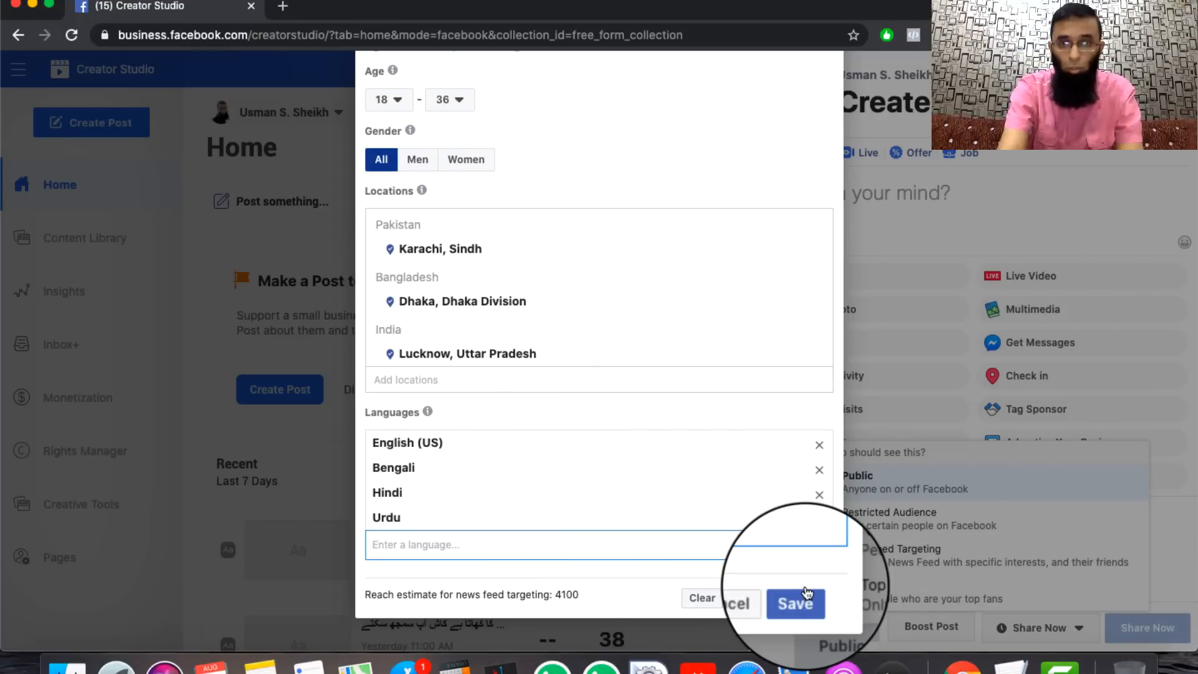
left_click(808, 593)
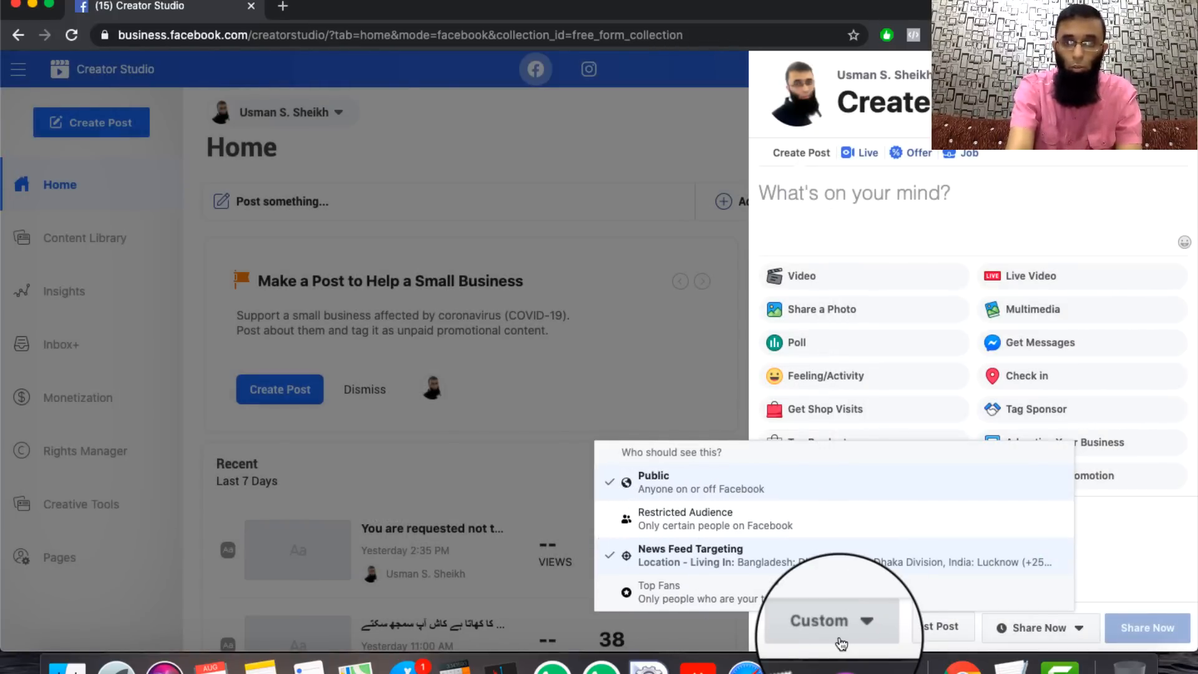
Reopen the saved News Feed Targeting settings from the post's audience options, review them, and close them without changes.
left_click(841, 641)
left_click(839, 625)
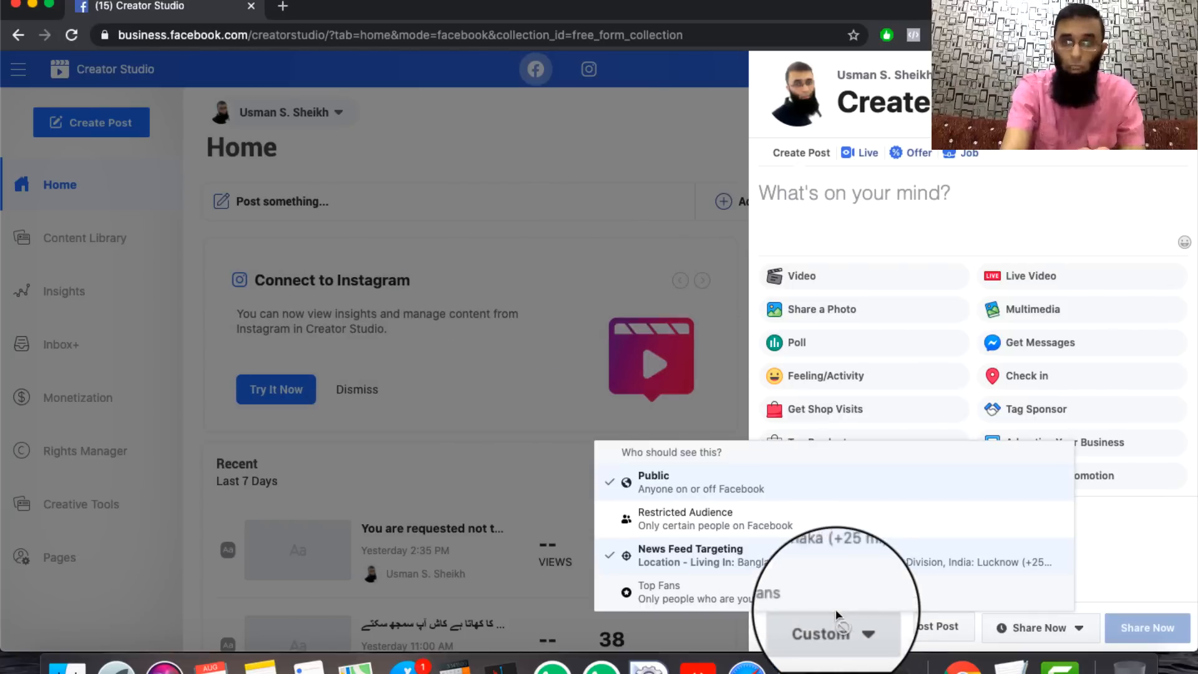
left_click(791, 550)
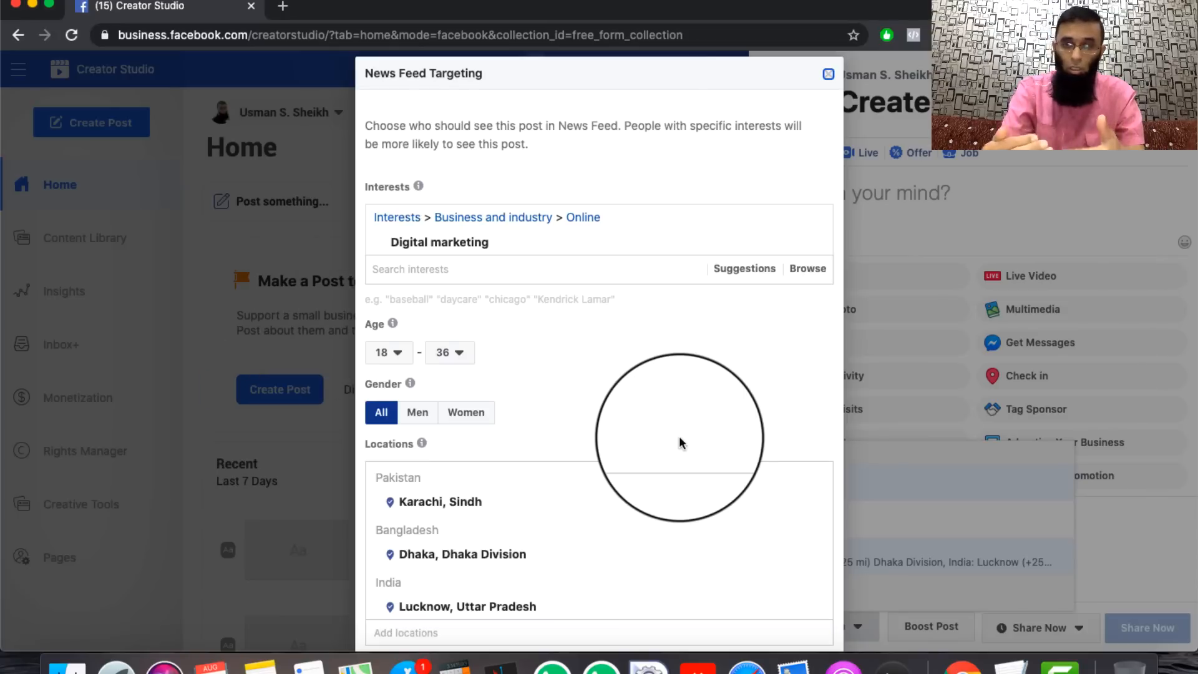
scroll(681, 443, "down", 1)
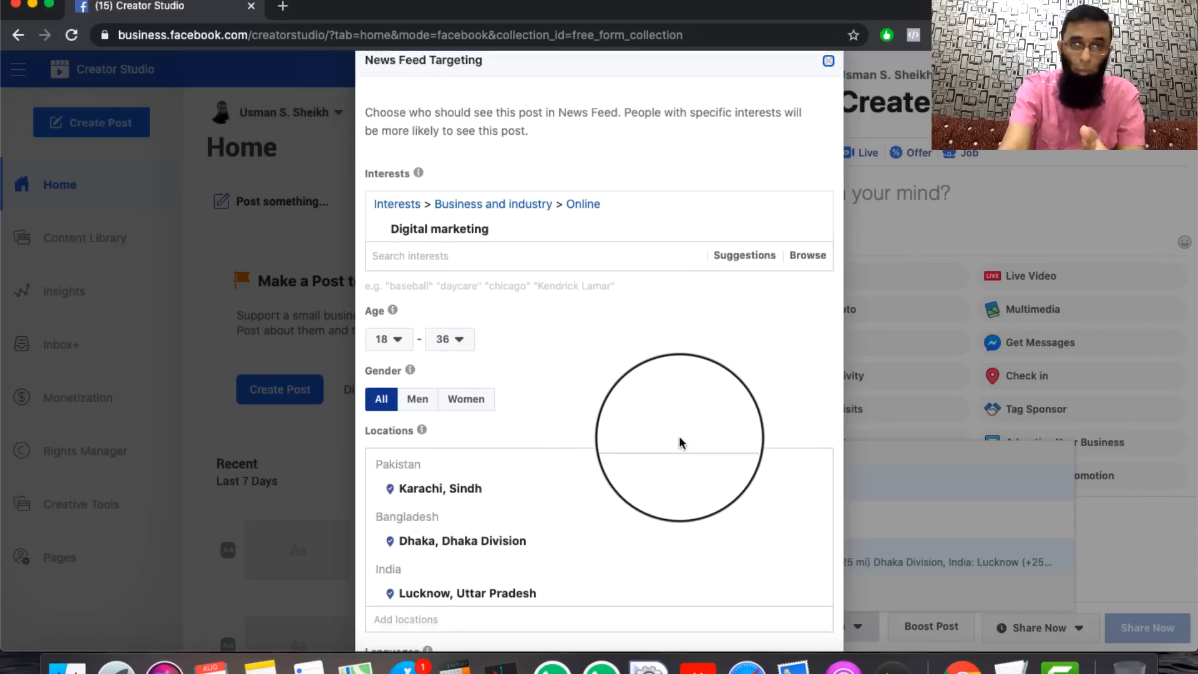
scroll(732, 418, "up", 2)
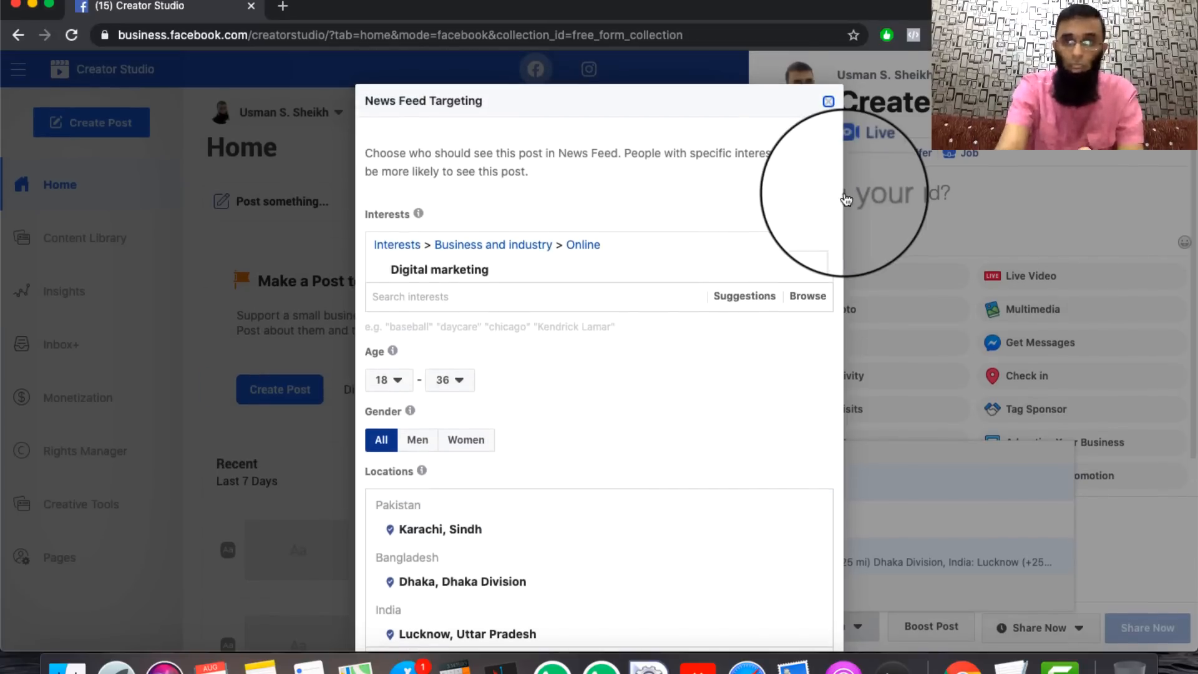
left_click(829, 101)
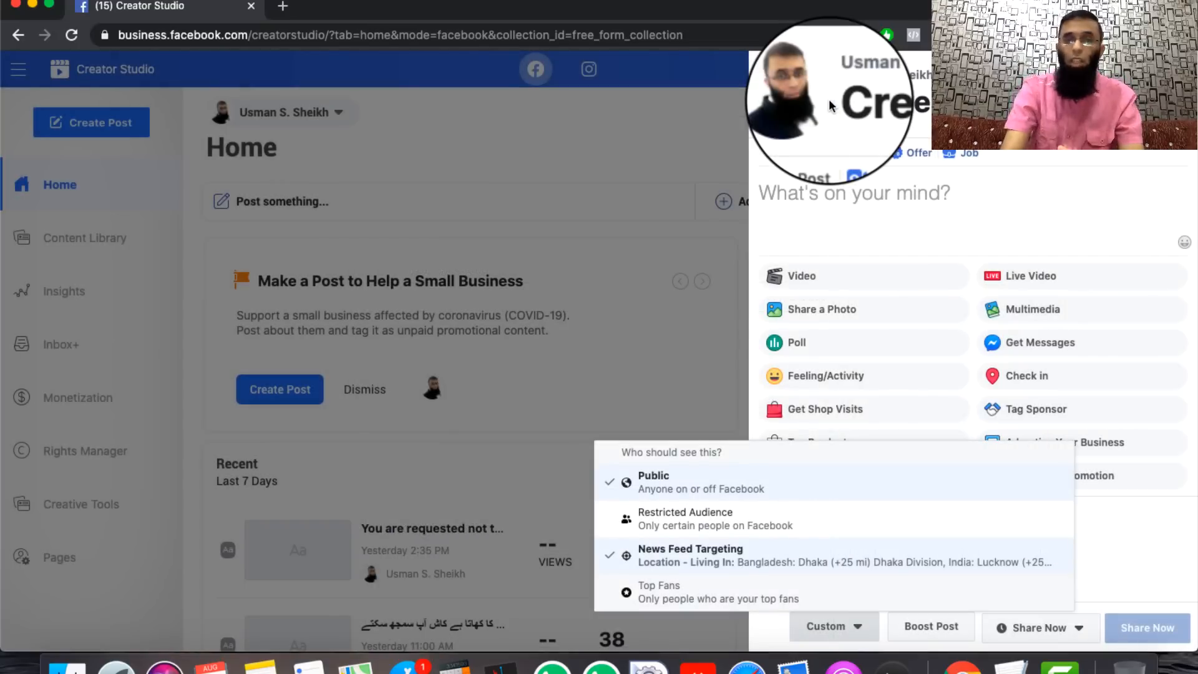